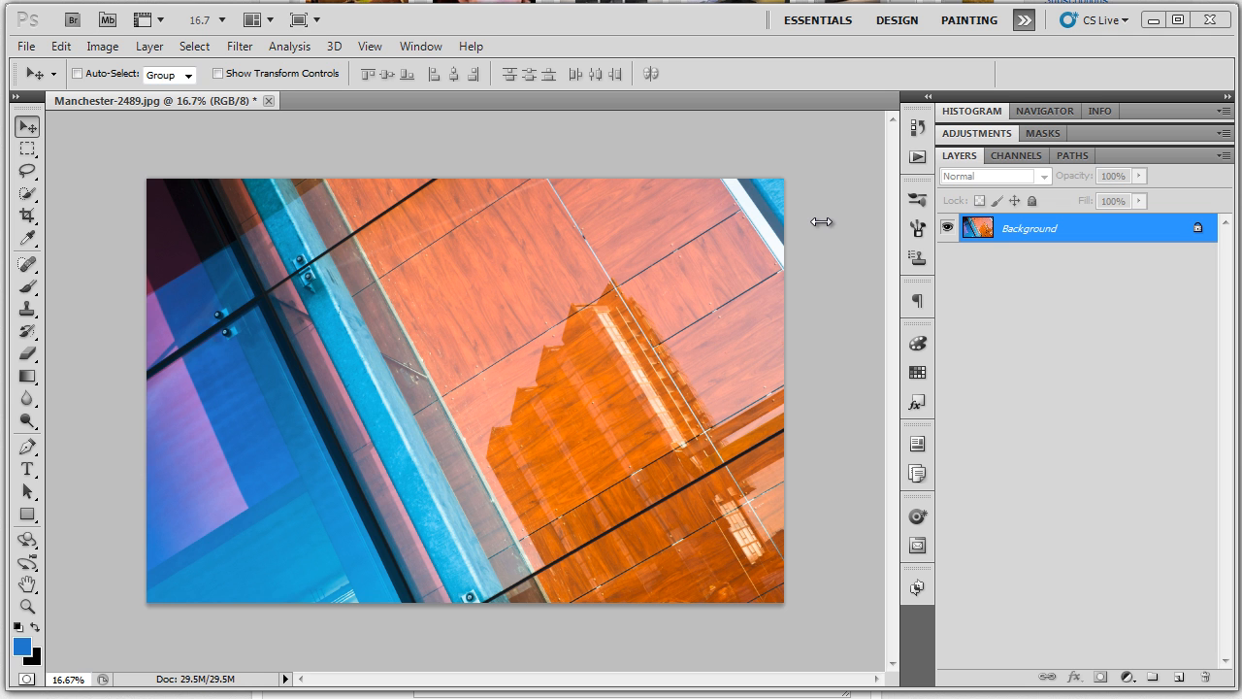
Examine the Red, Green and Blue channels of the photo one after another
left_click(1017, 156)
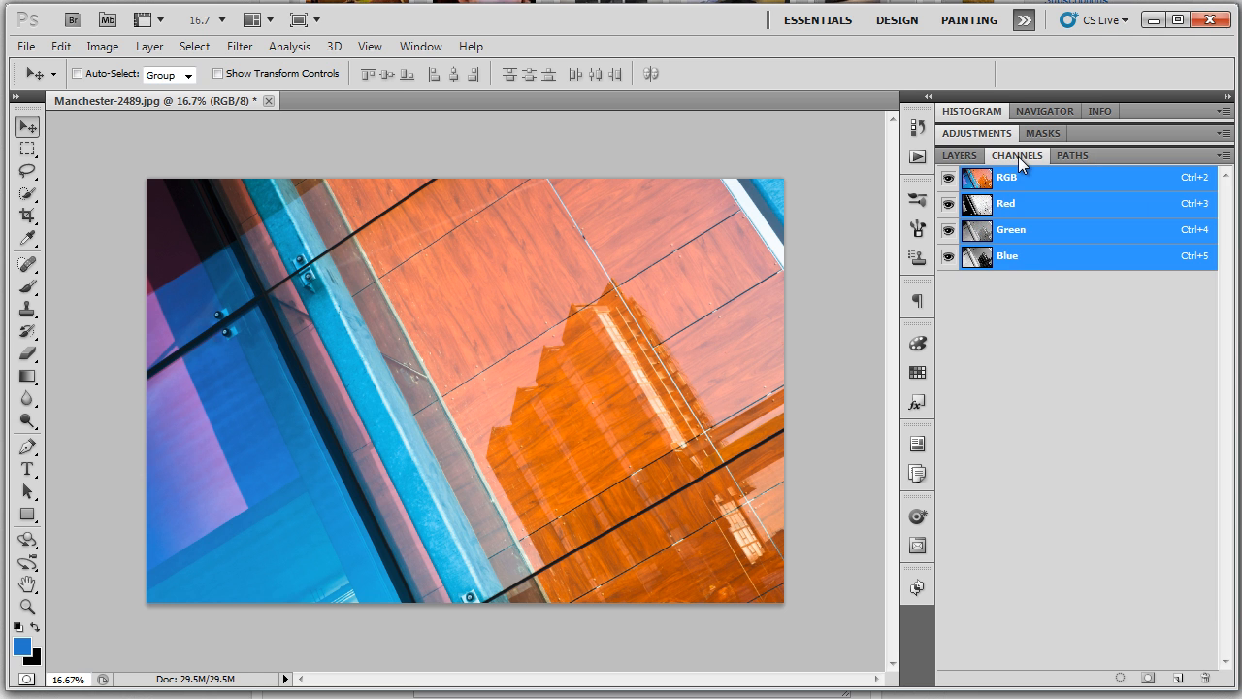
left_click(1025, 207)
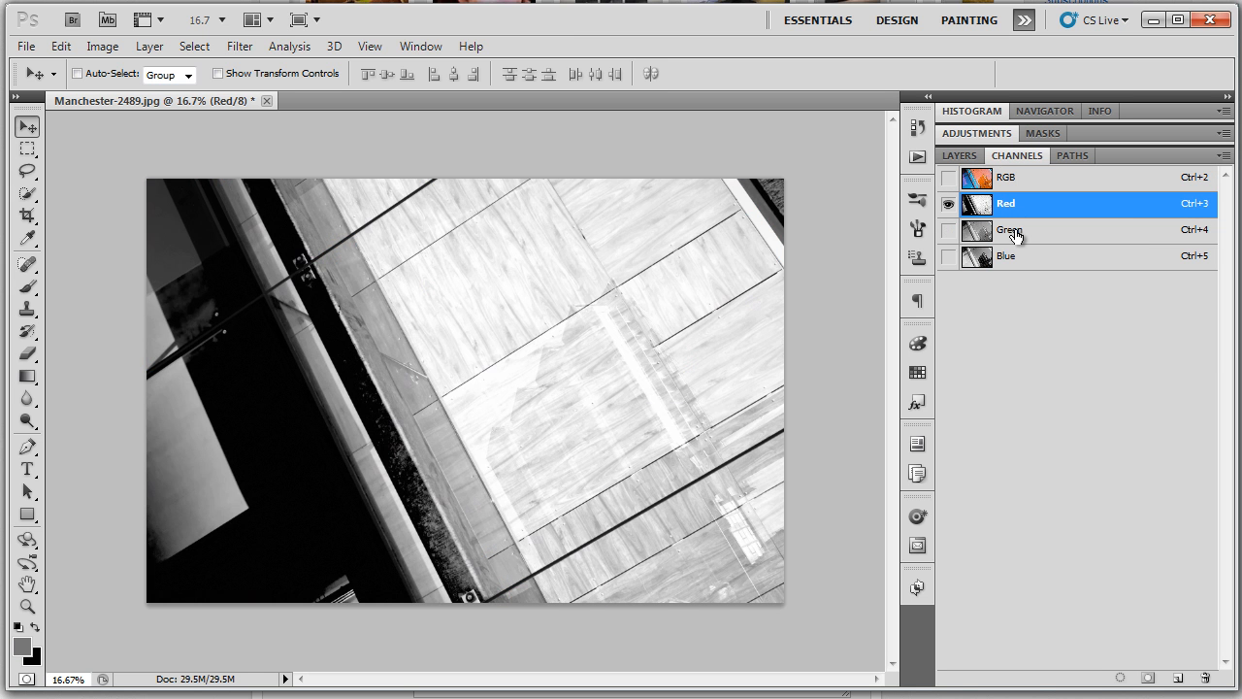
left_click(1016, 236)
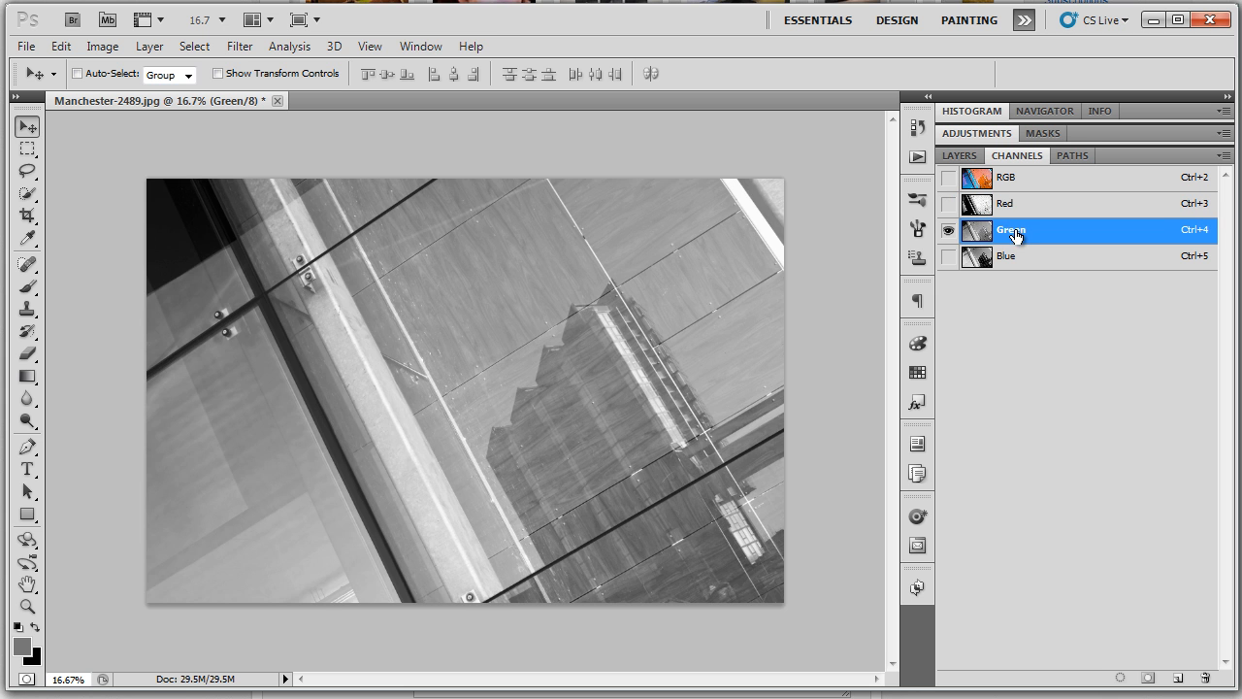
left_click(1011, 264)
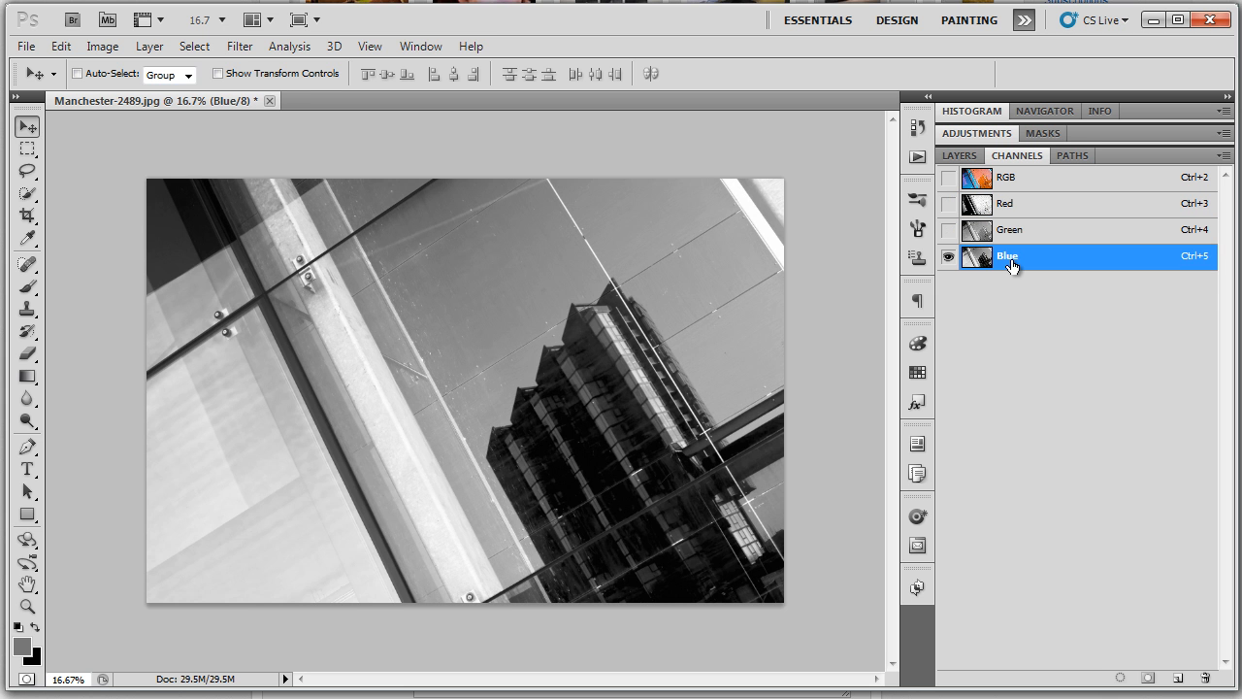
Load the Red channel as a selection and reactivate the RGB composite
left_click(1019, 205)
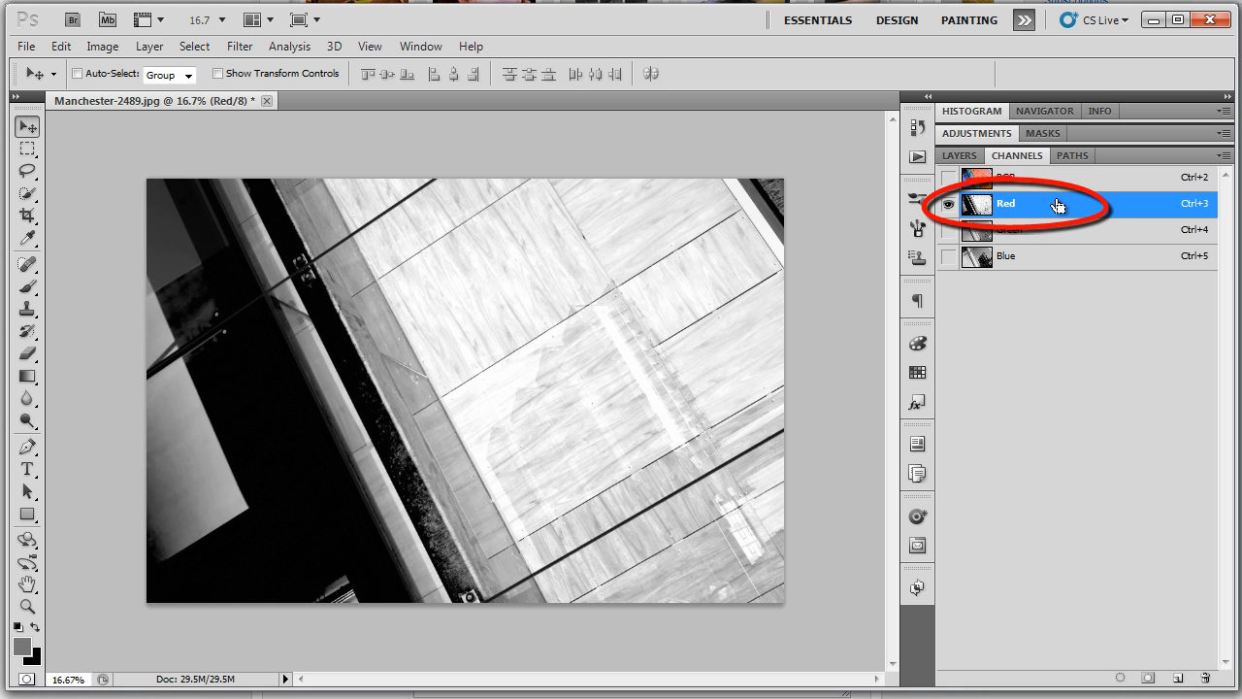
left_click(974, 207, "ctrl")
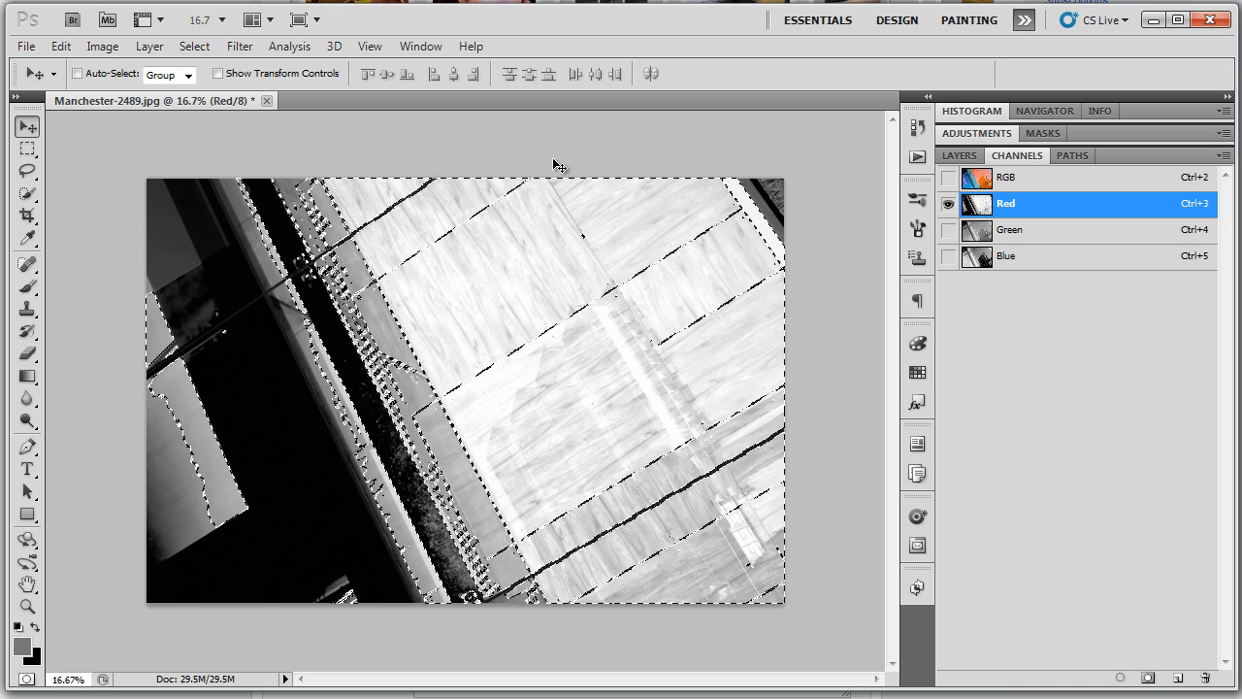
left_click(948, 183)
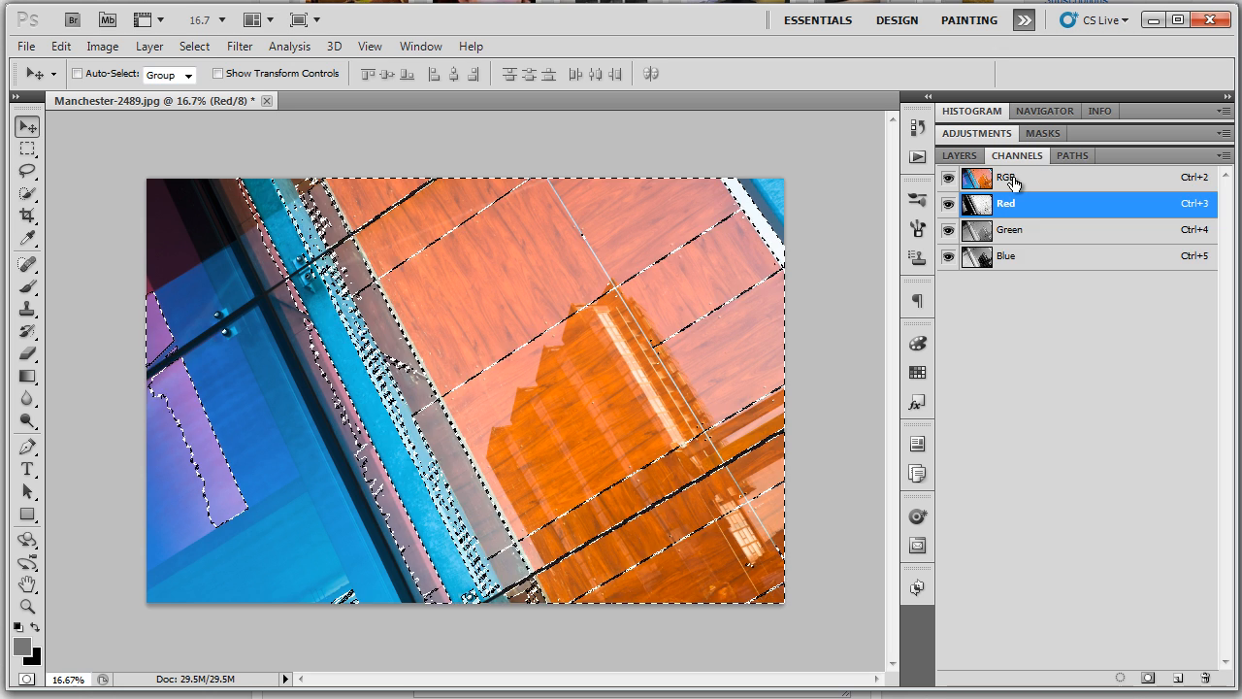
left_click(1009, 183)
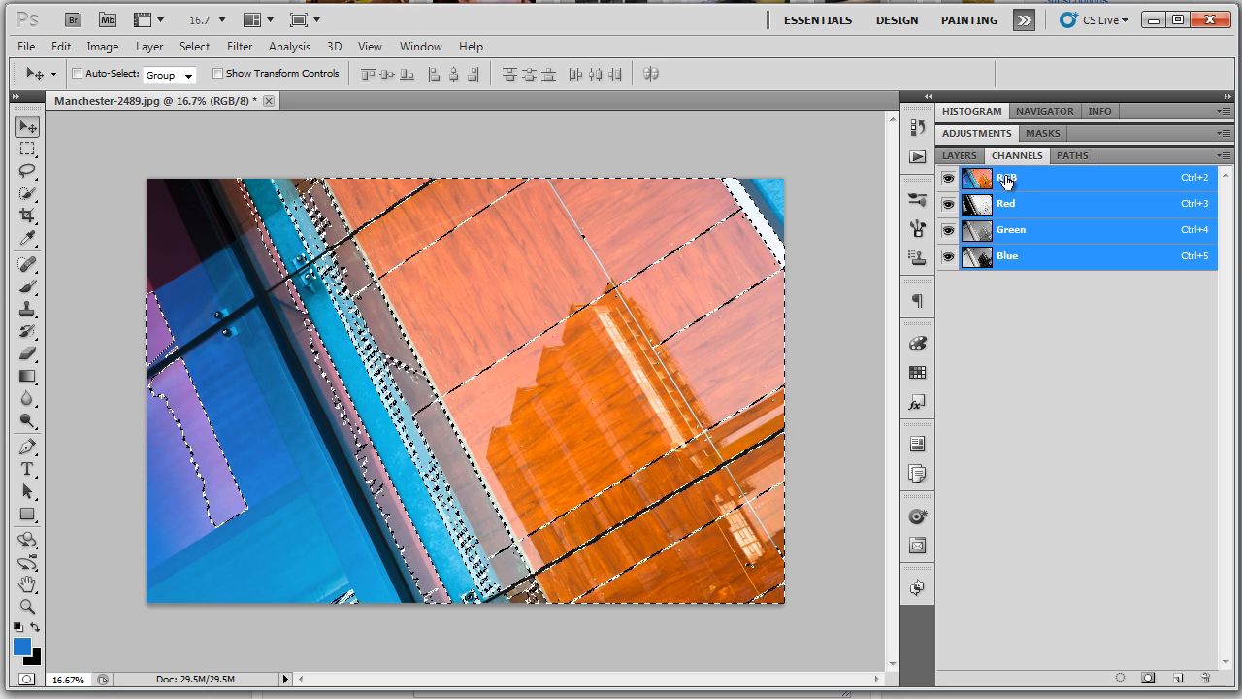
Copy the selected Background areas to a new layer and name it Red
left_click(959, 157)
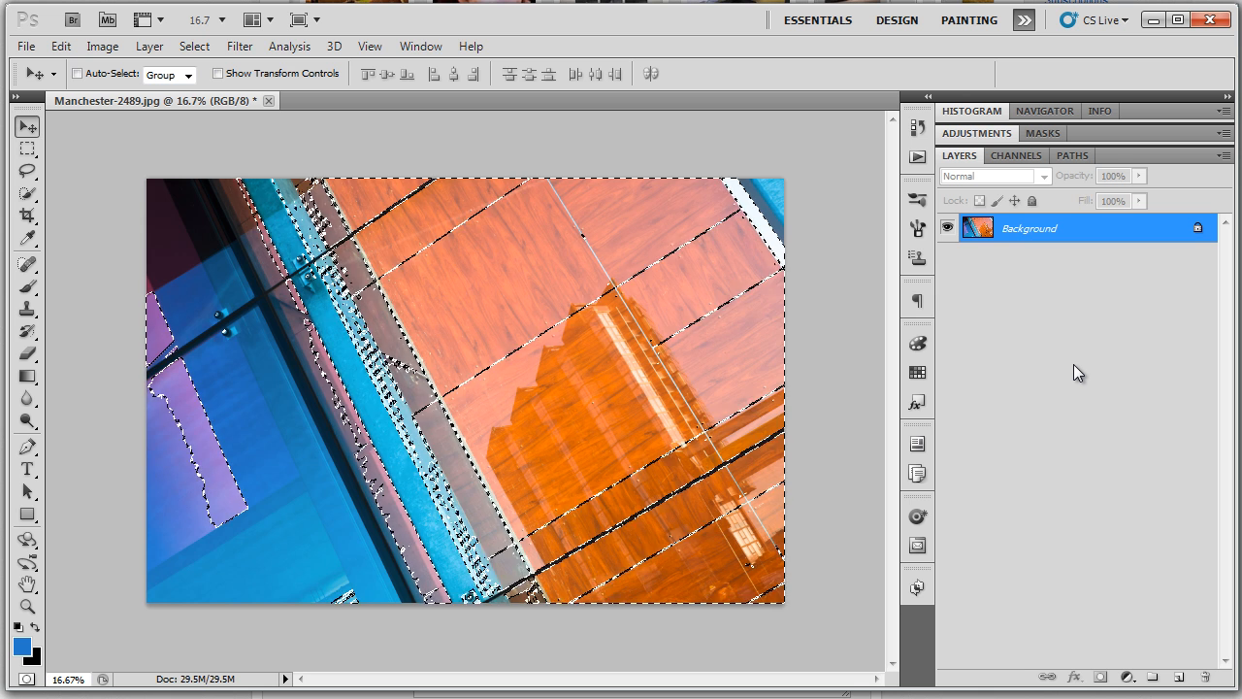
key("ctrl+j")
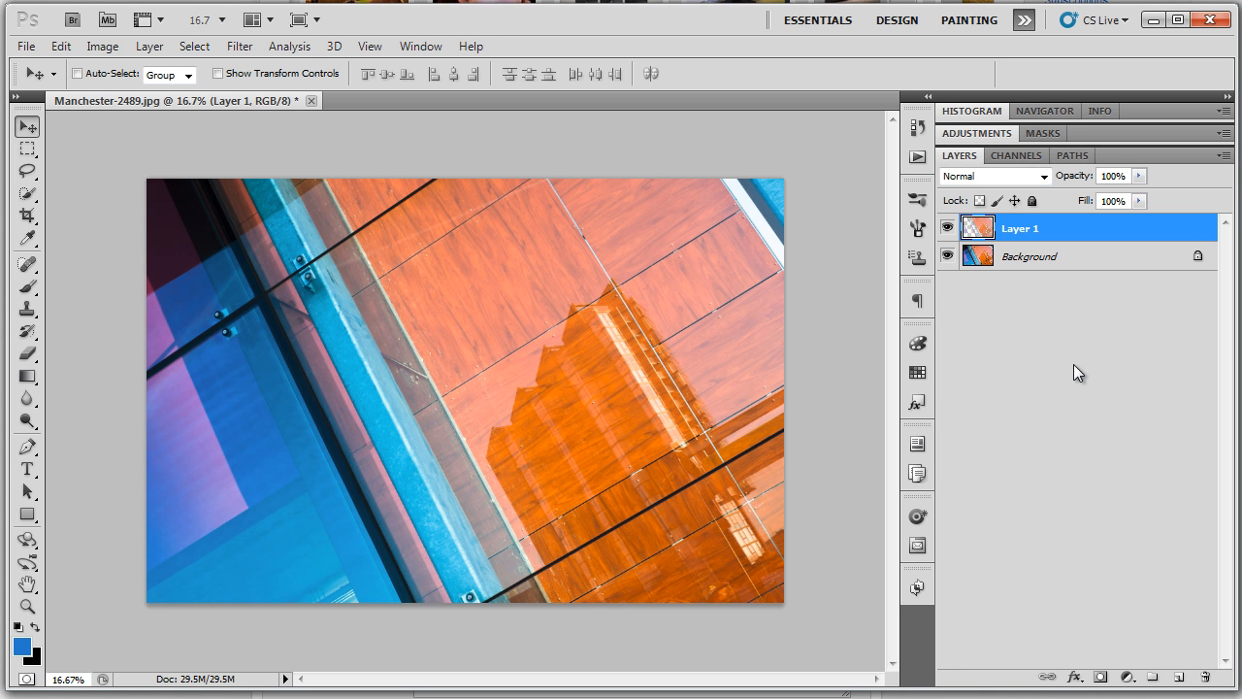
double_click(1013, 228)
type("Red")
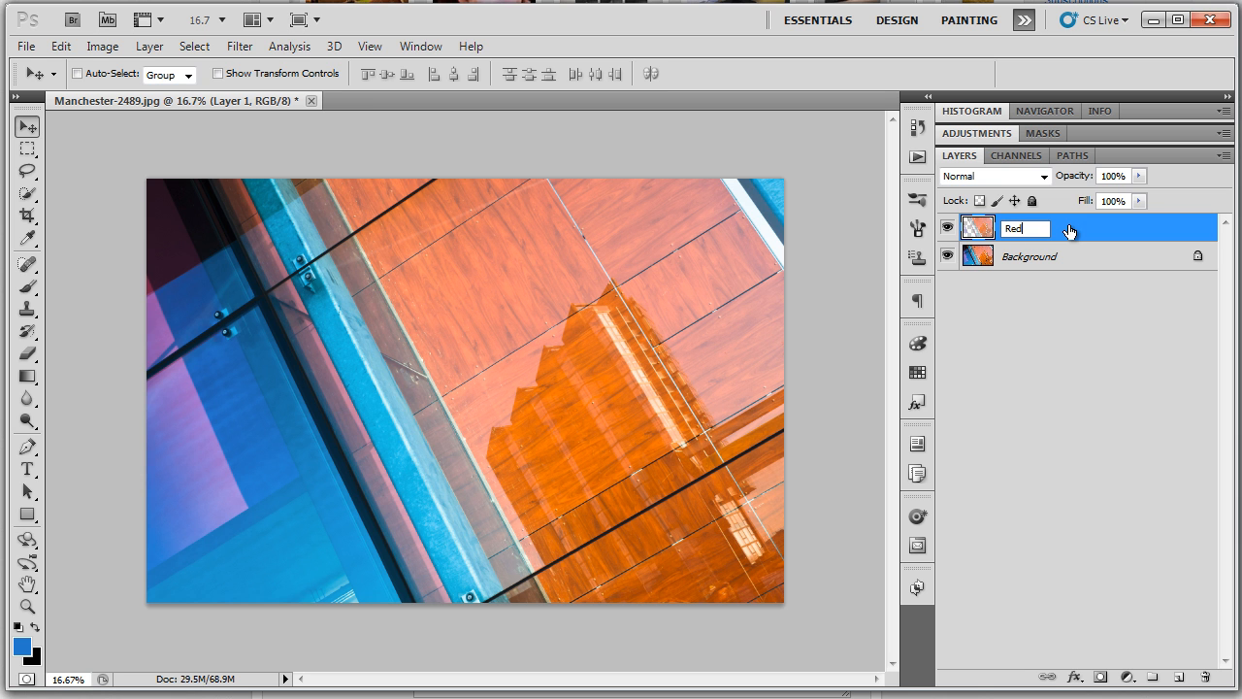
key("Return")
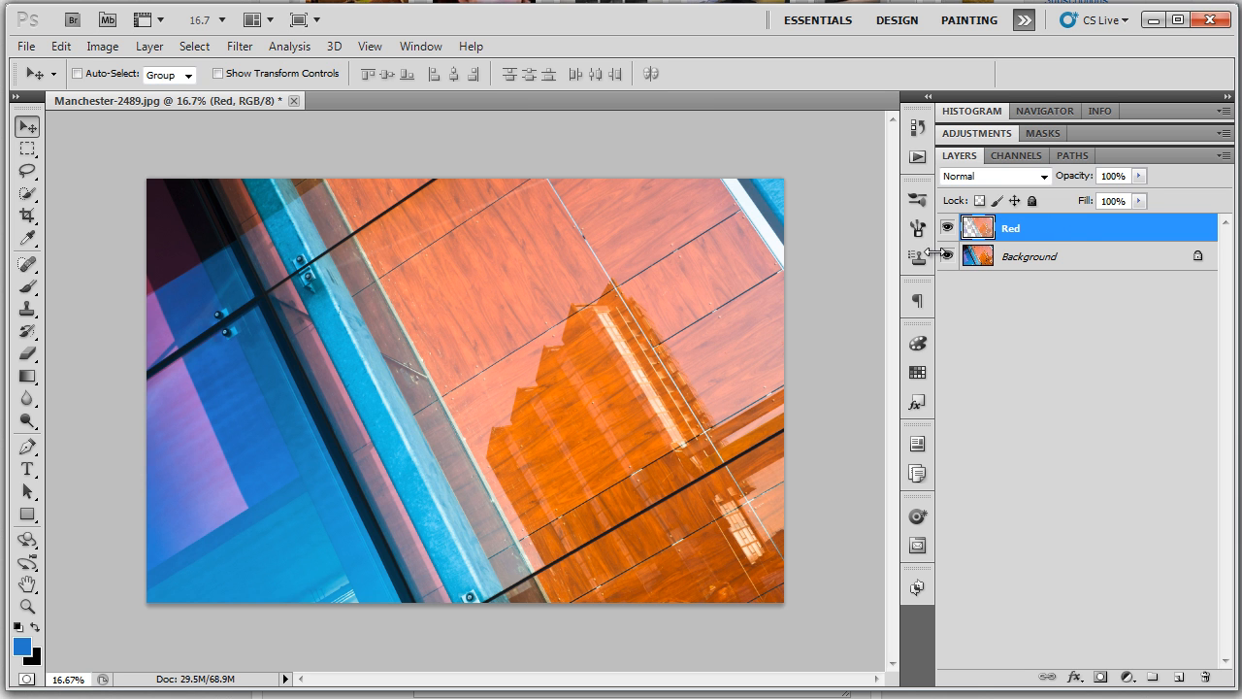
View the Red layer without the Background, and set its blending mode to Hard Light
left_click(948, 257)
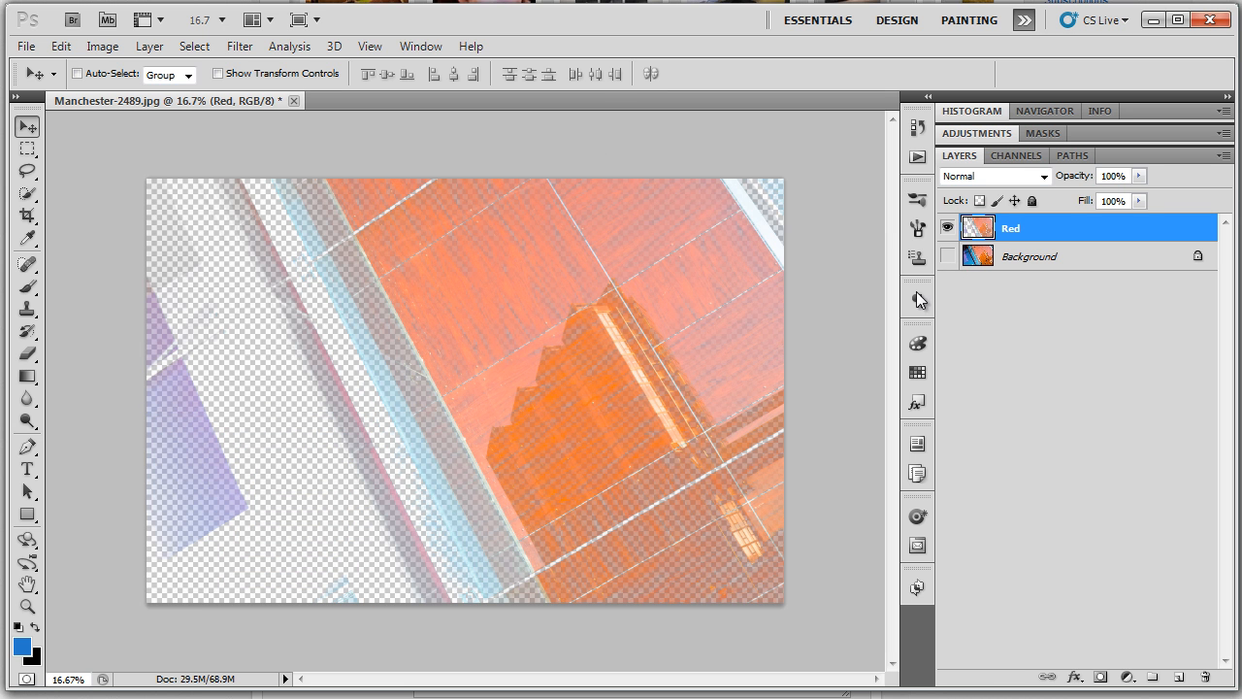
left_click(948, 256)
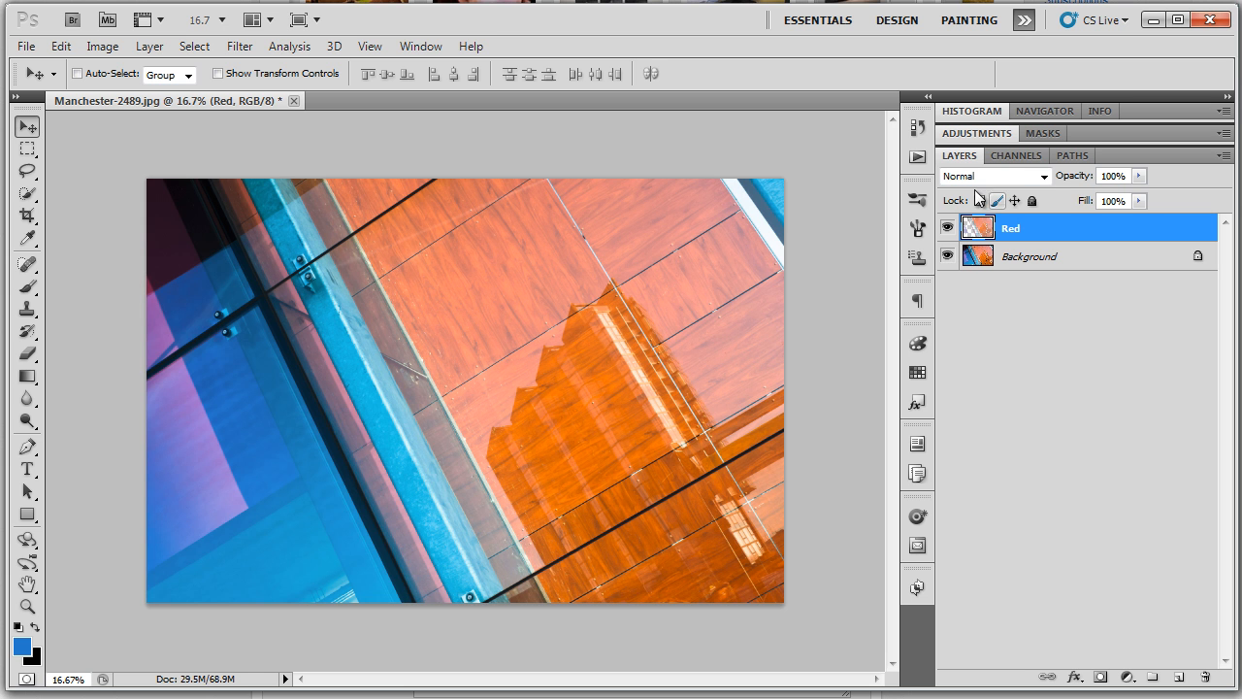
left_click(1038, 176)
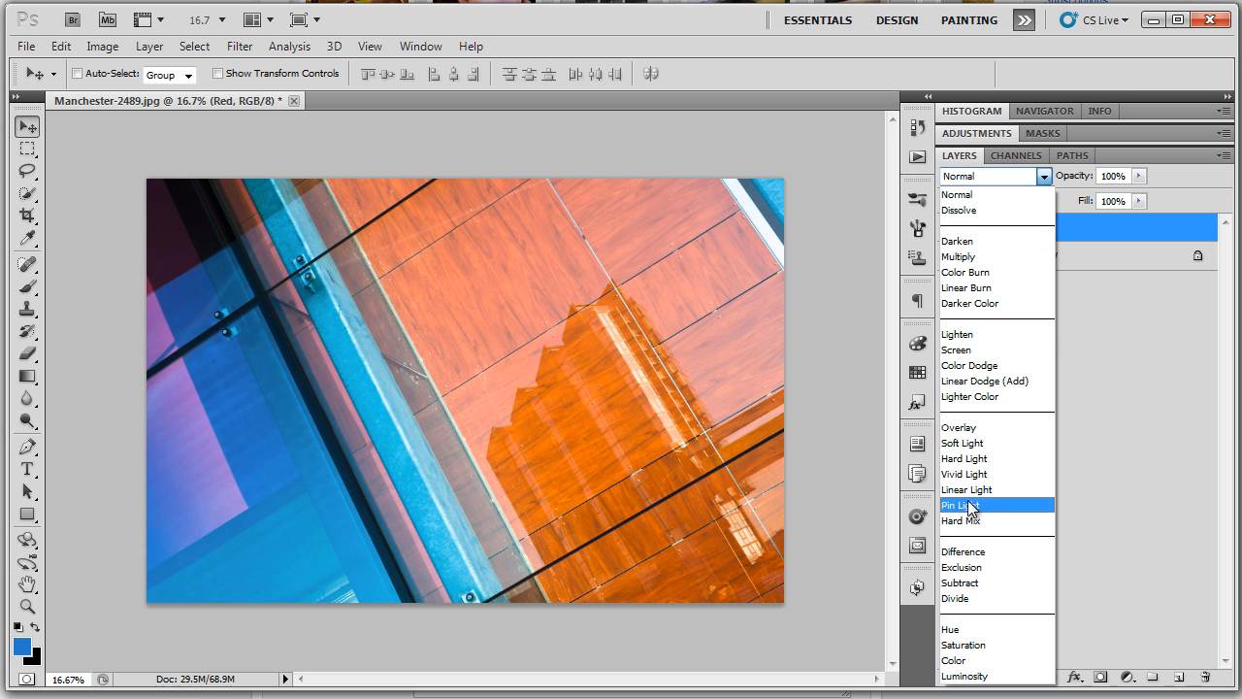
left_click(966, 456)
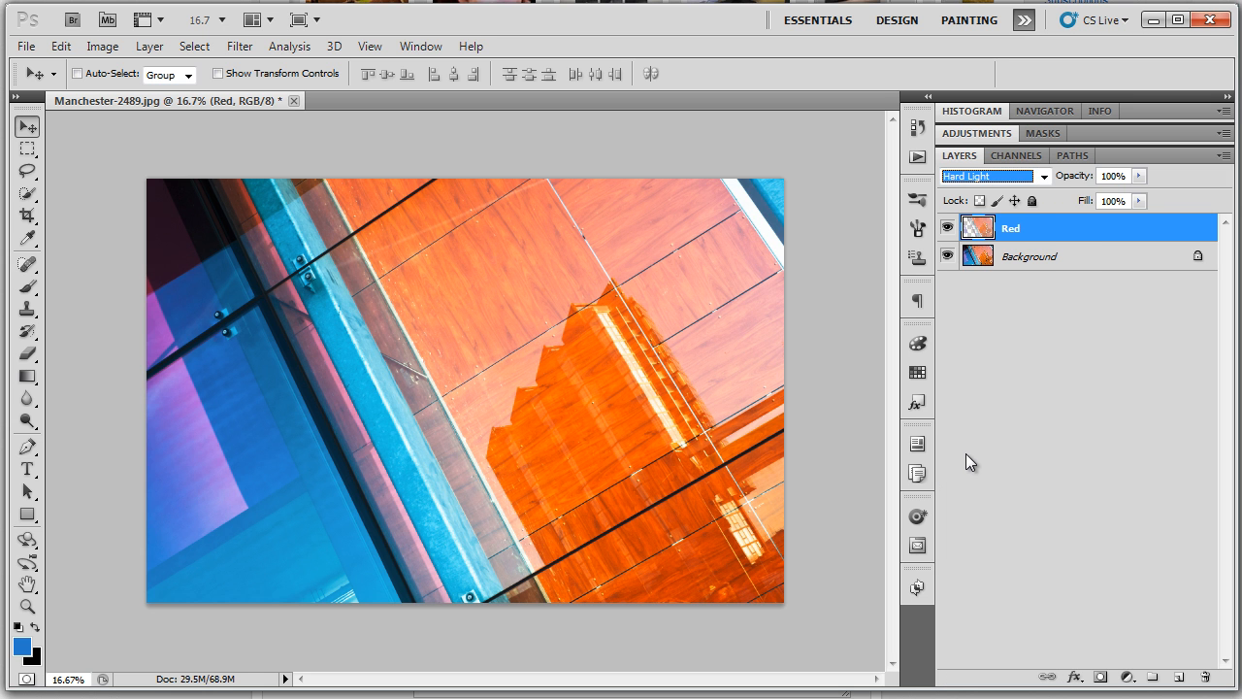
Compare the image with and without the Red layer, and view the Red layer on its own
left_click(947, 228)
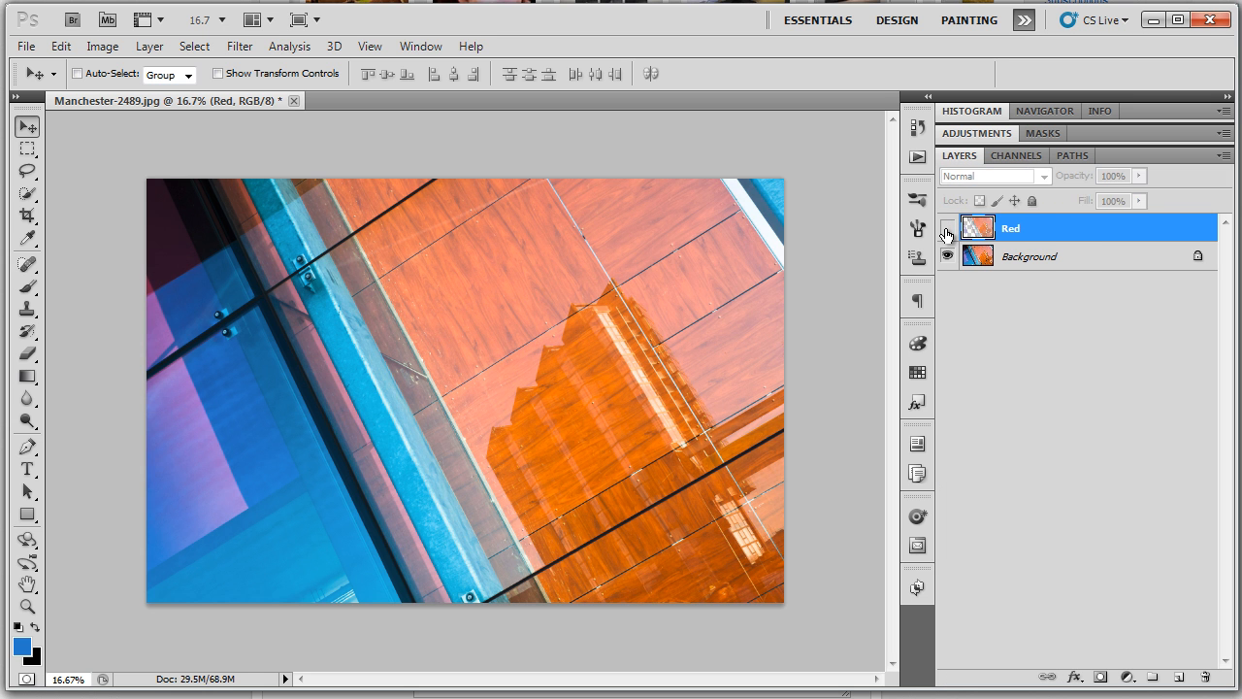
left_click(947, 228)
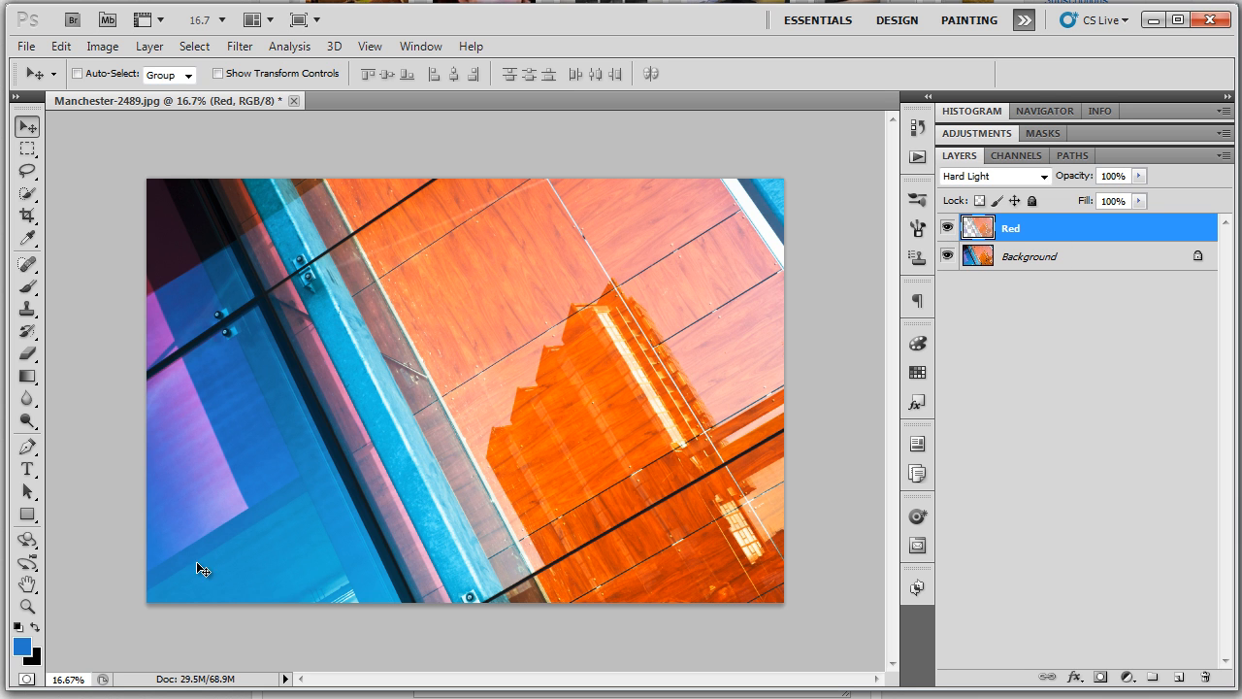
left_click(947, 256)
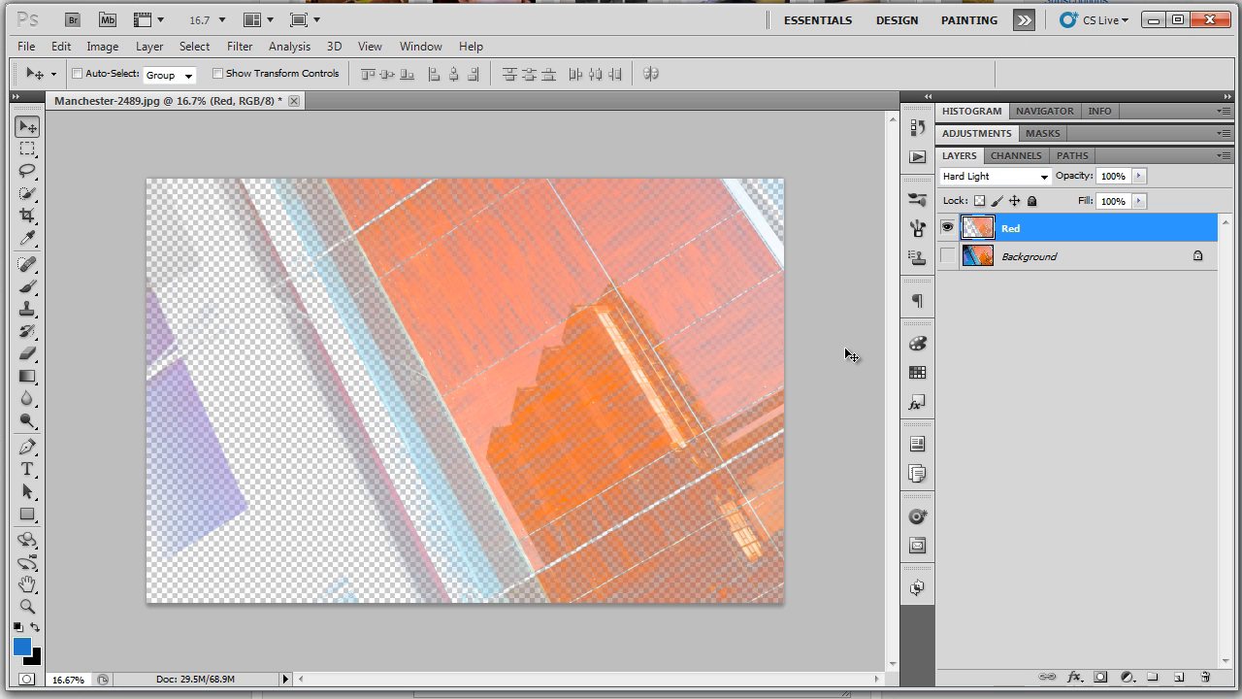
left_click(946, 256)
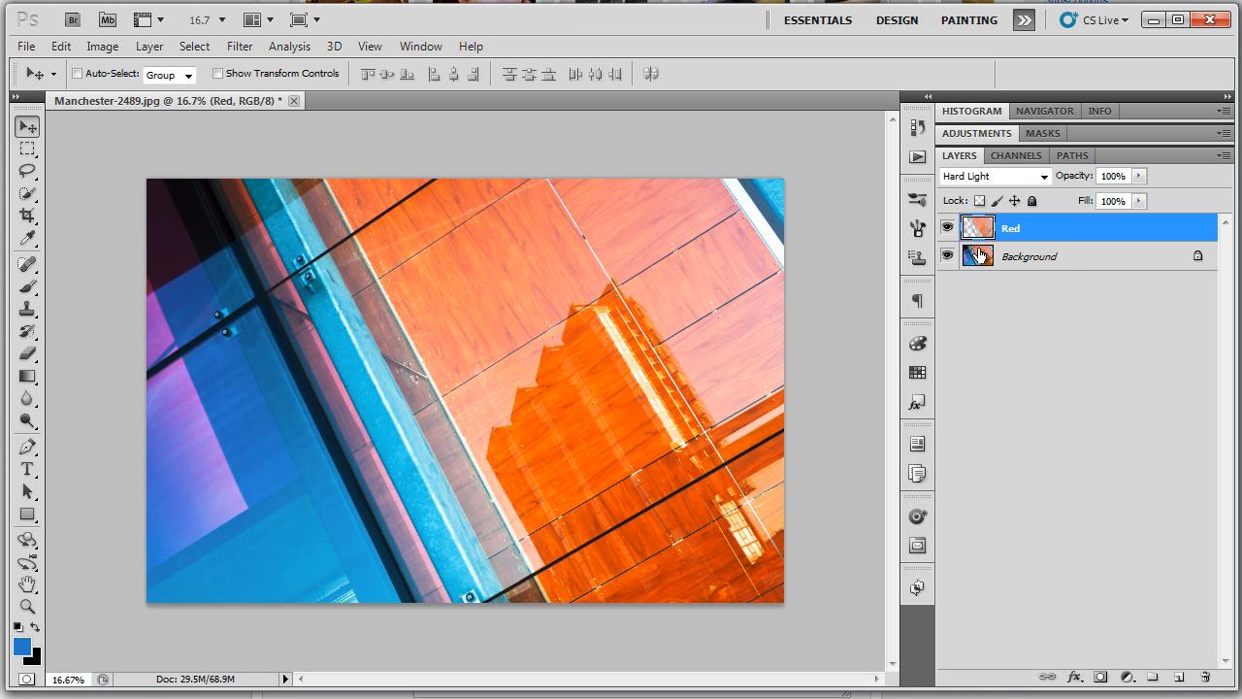
With the Red layer hidden and the Background active, load the Green channel as a selection and reactivate the RGB composite
left_click(947, 228)
left_click(1065, 259)
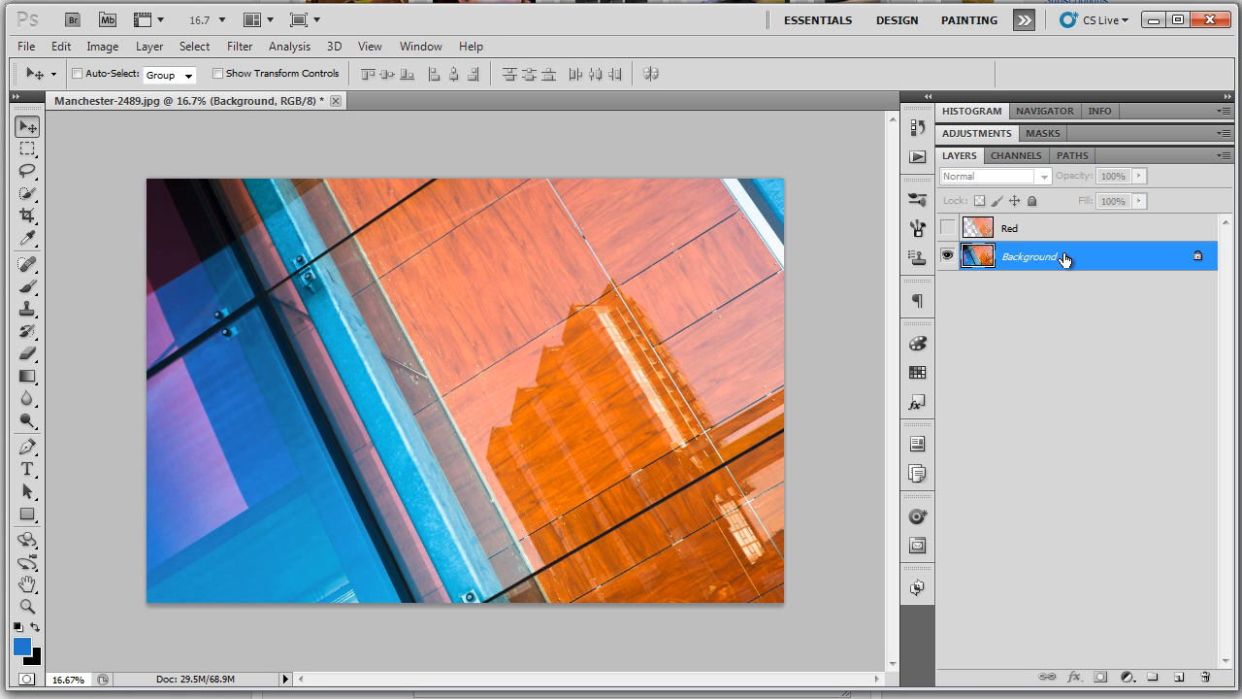
left_click(1019, 152)
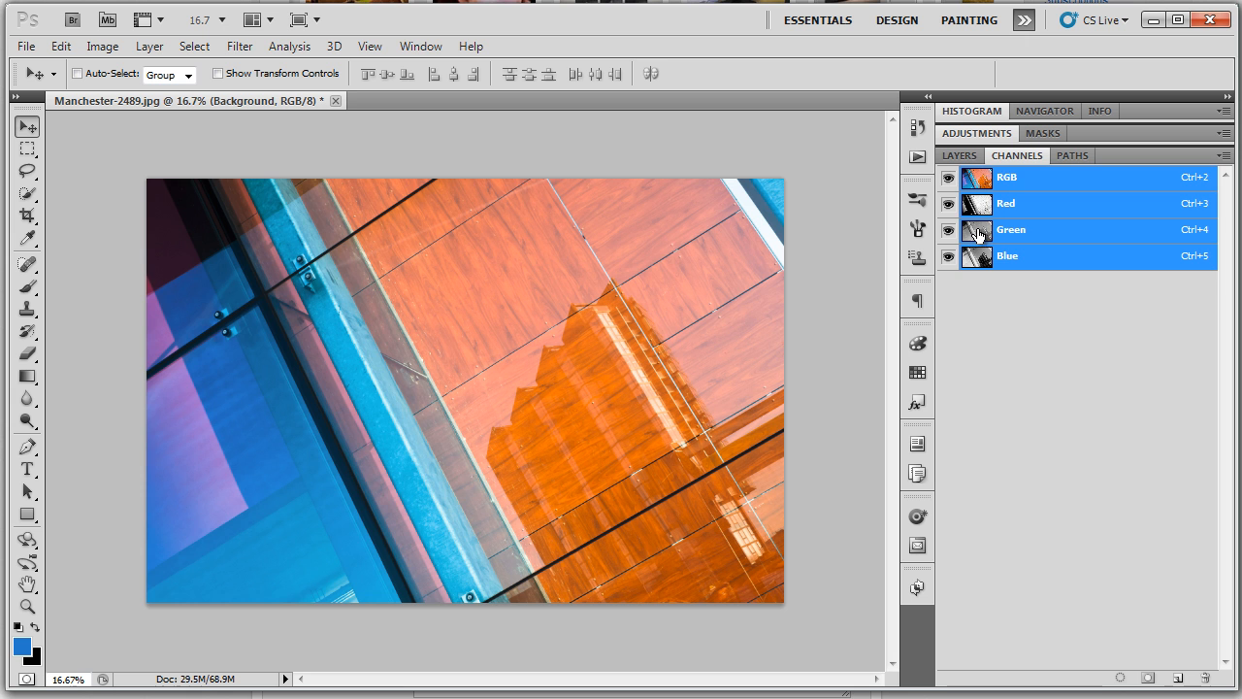
left_click(978, 233)
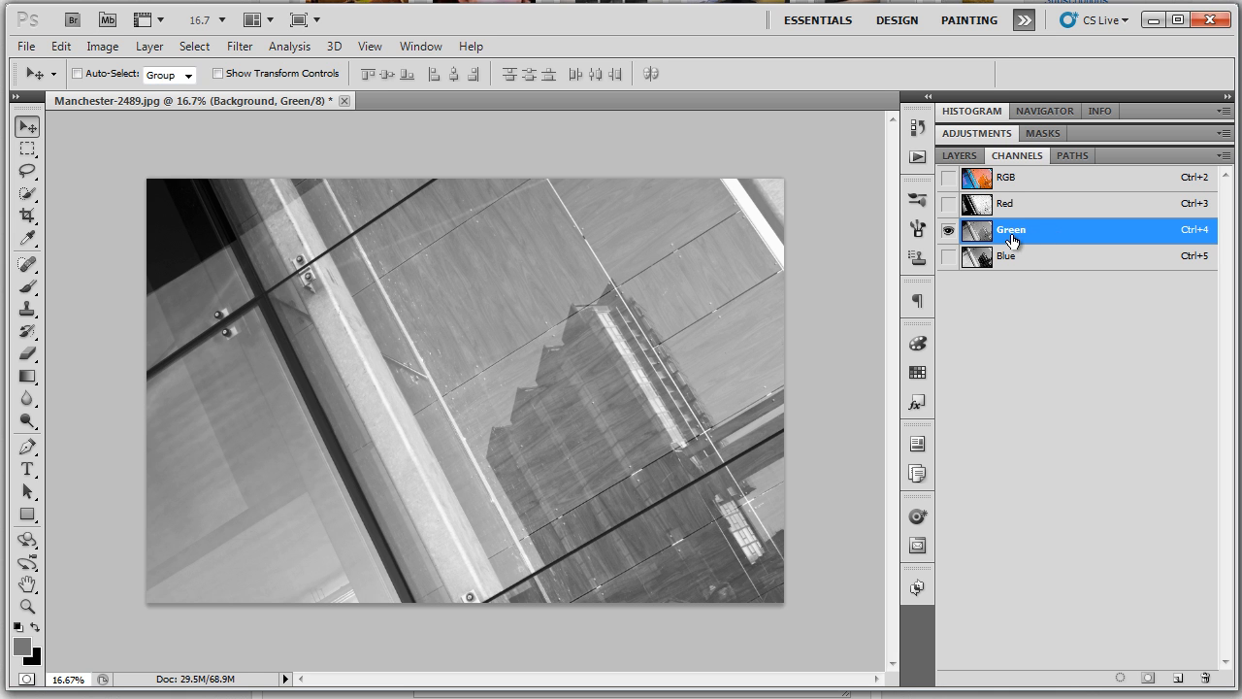
left_click(972, 237, "ctrl")
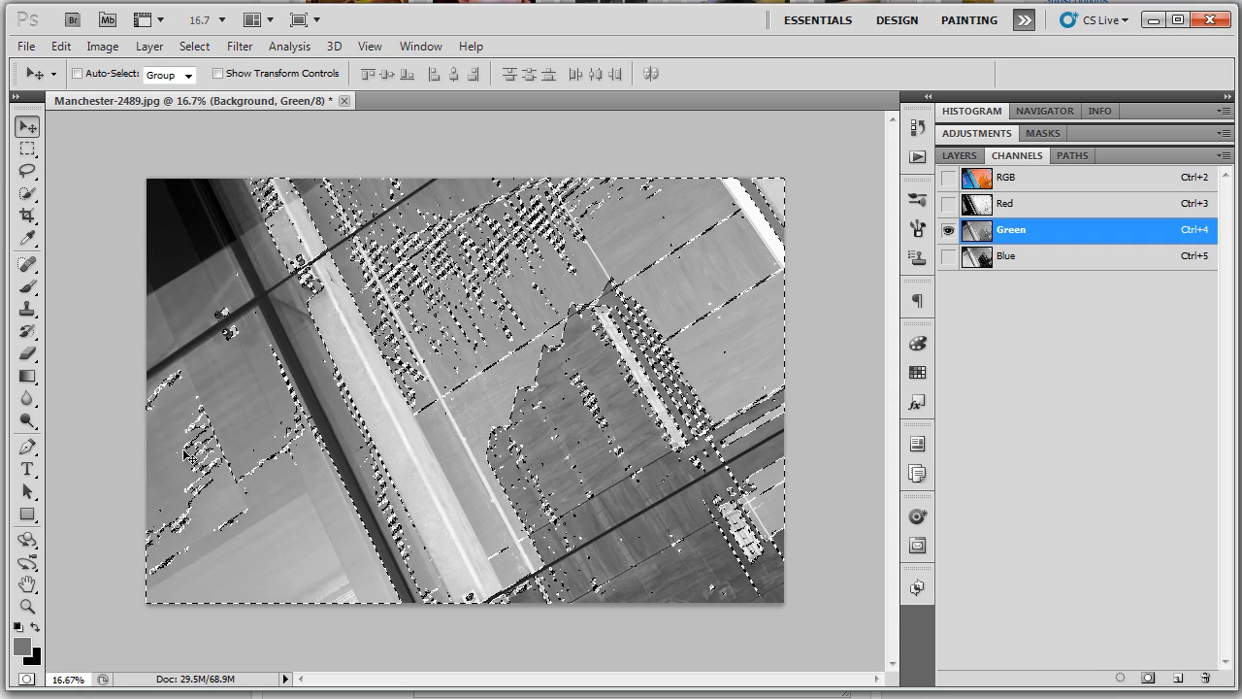
left_click(1021, 180)
Copy the Green channel selection from the Background to a new layer and name it Green
left_click(959, 155)
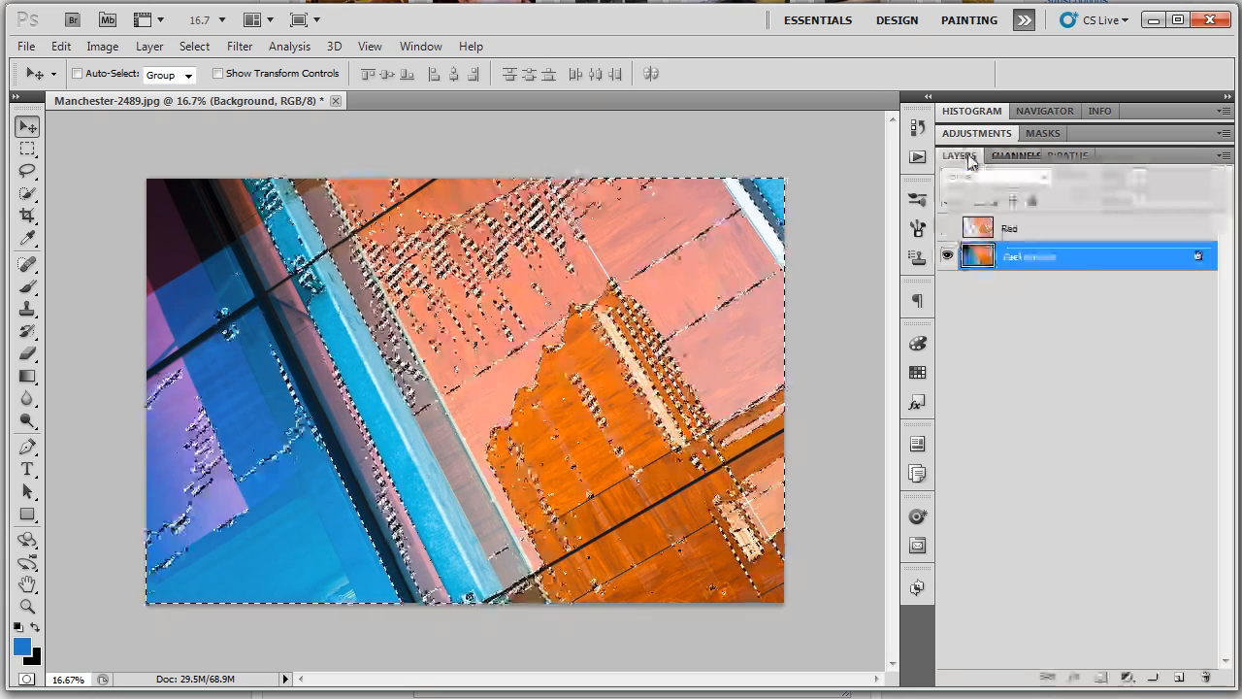
key("ctrl+j")
double_click(1019, 256)
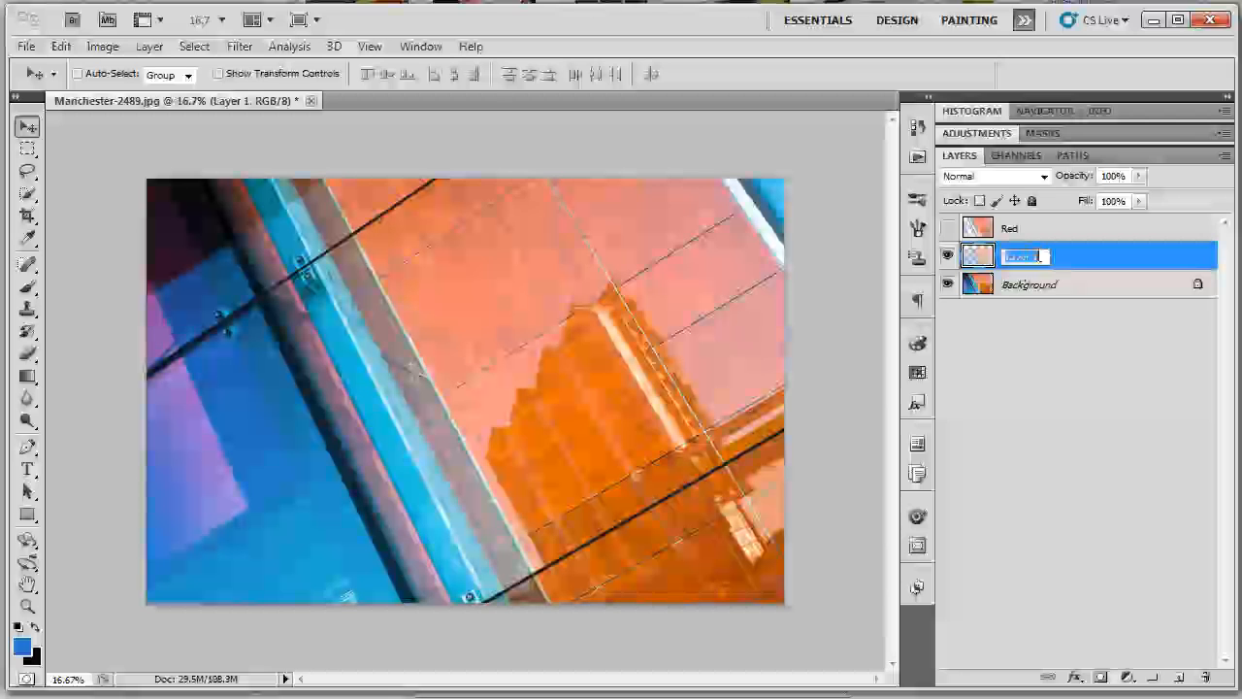
type("Green")
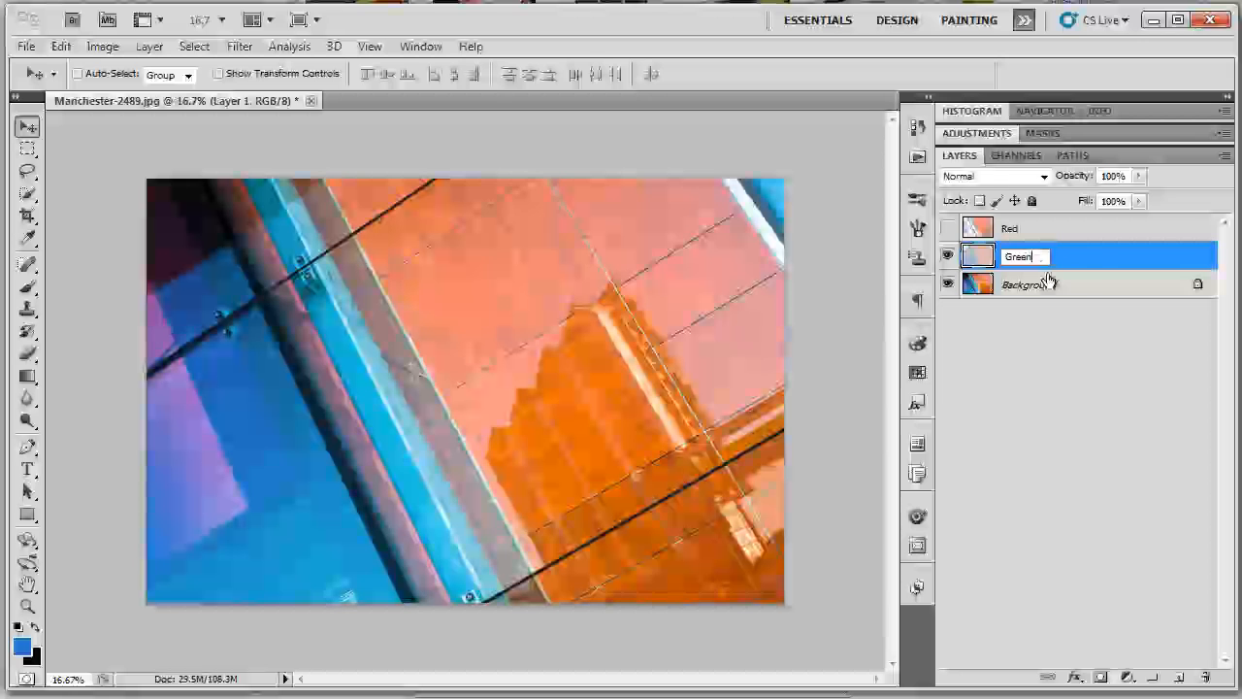
key("Return")
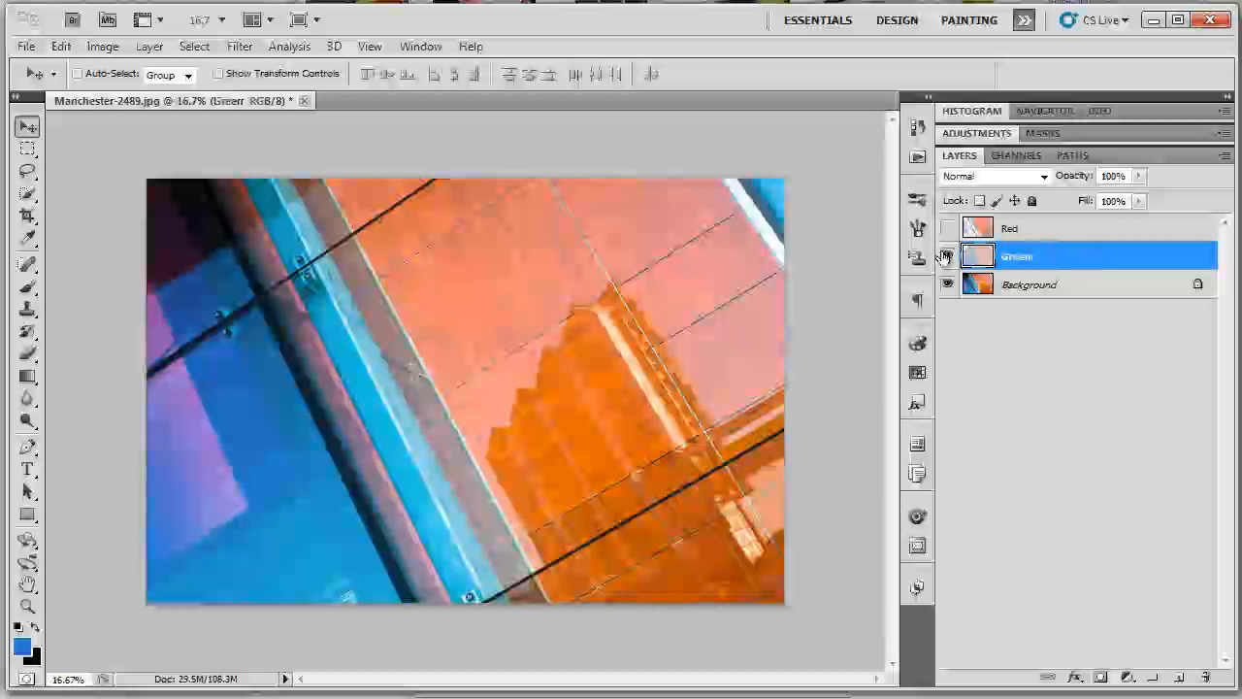
Try the Multiply, Hard Light and Overlay blending modes on the Green layer
left_click(1042, 177)
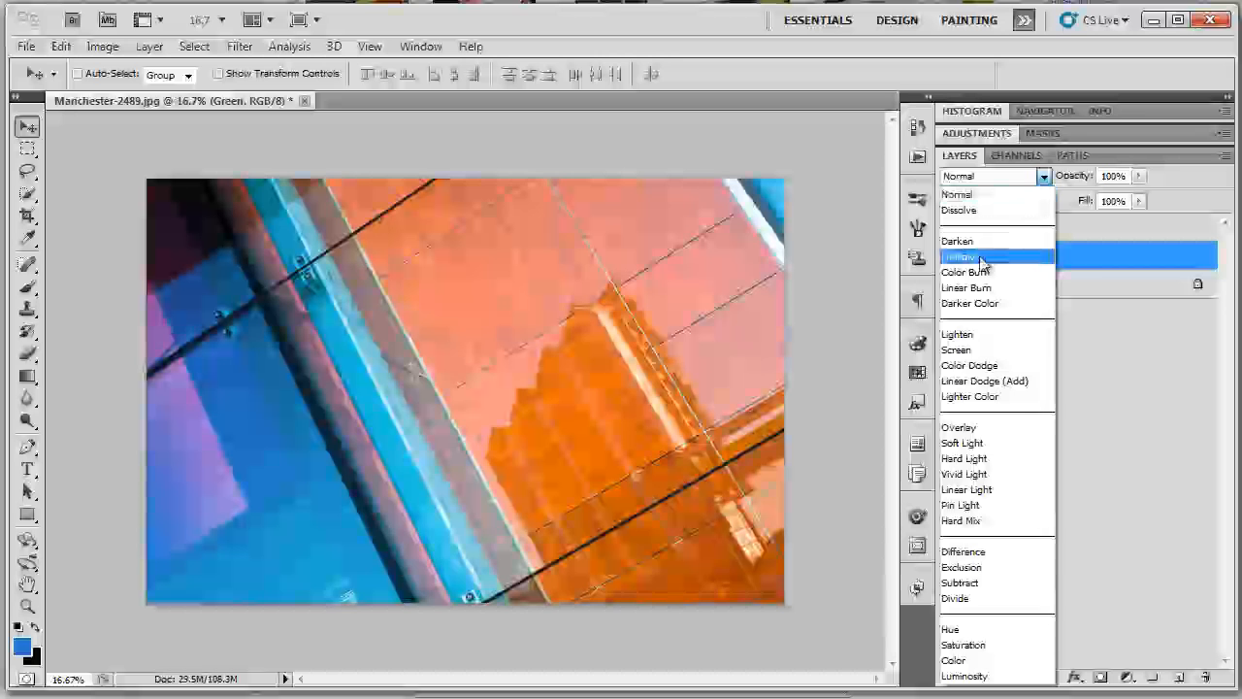
left_click(965, 242)
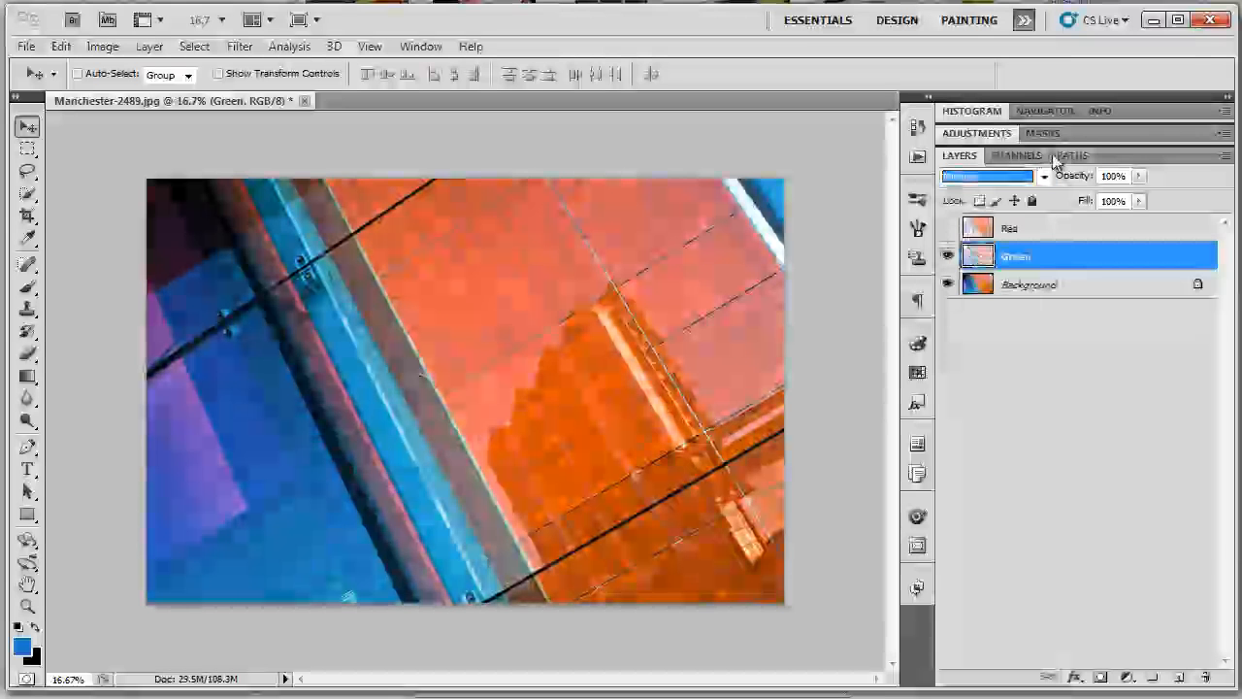
left_click(1043, 175)
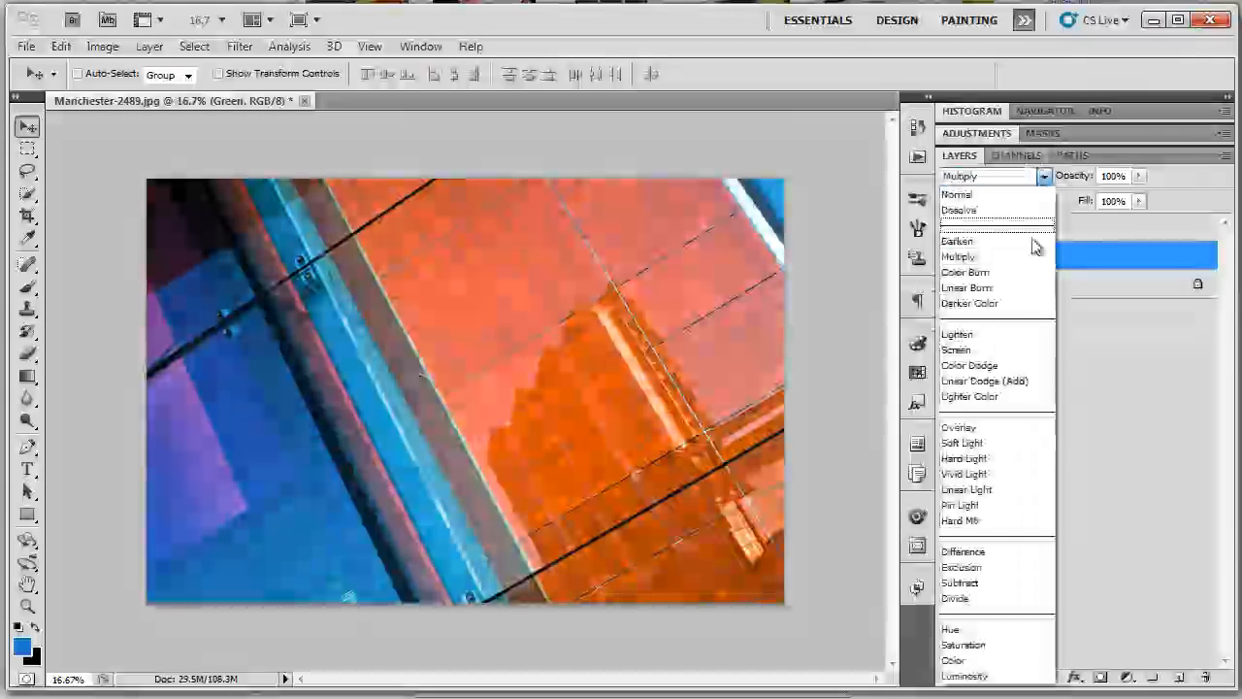
left_click(990, 458)
key("Down")
key("Down")
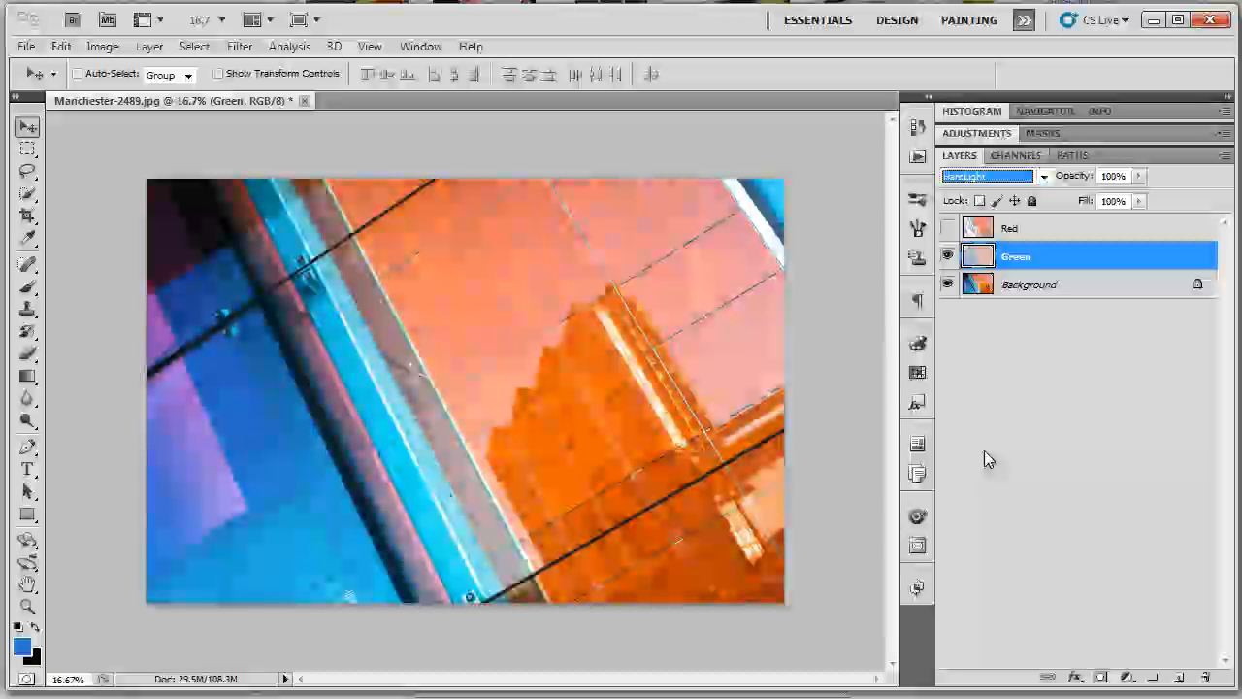
Try the Color Burn and Screen blending modes on the Green layer
left_click(1043, 176)
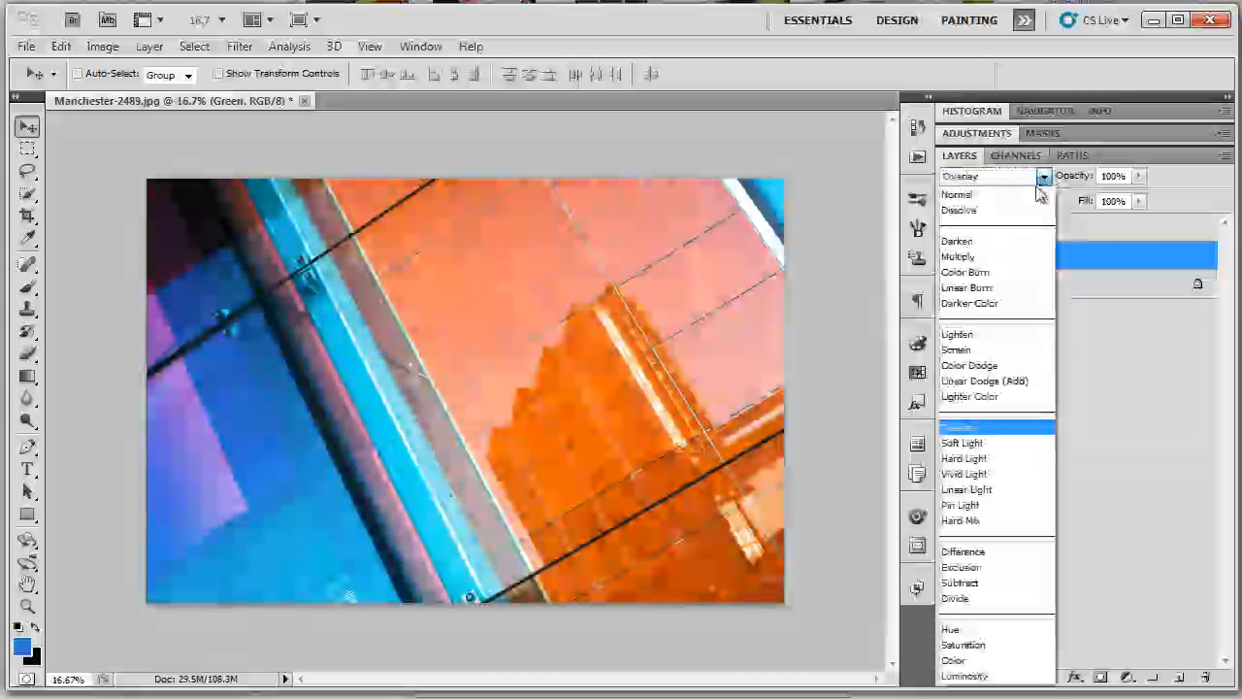
left_click(990, 283)
key("Down")
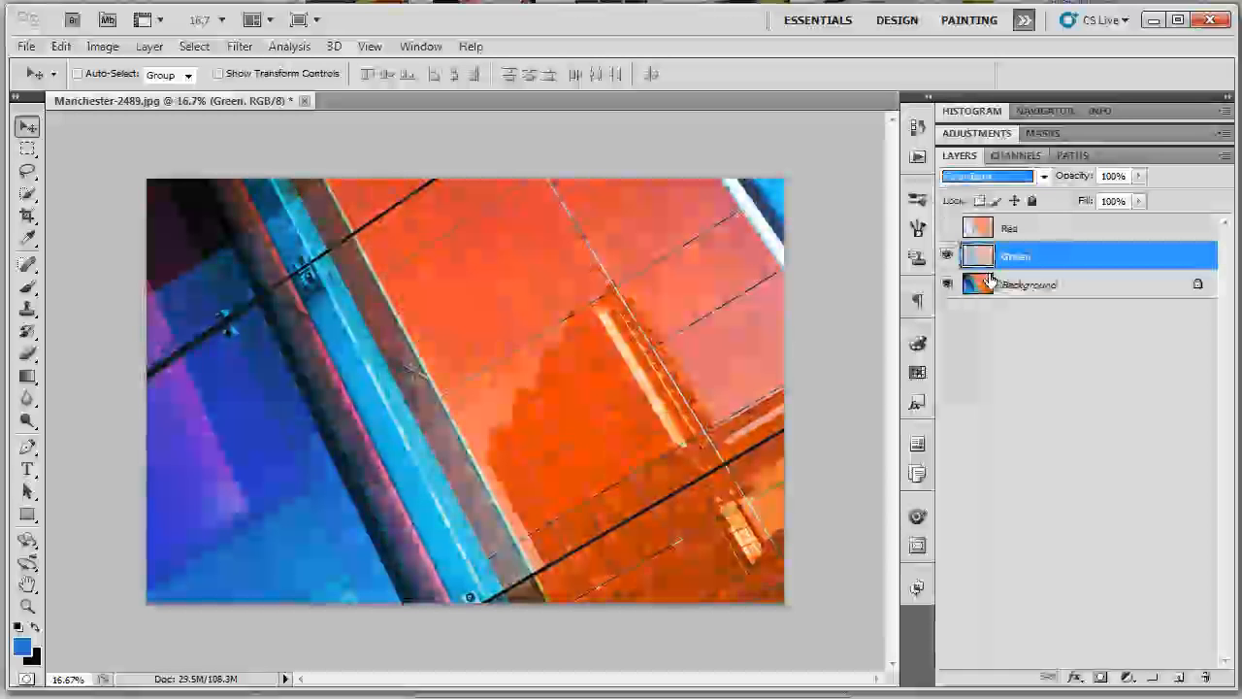
left_click(1044, 176)
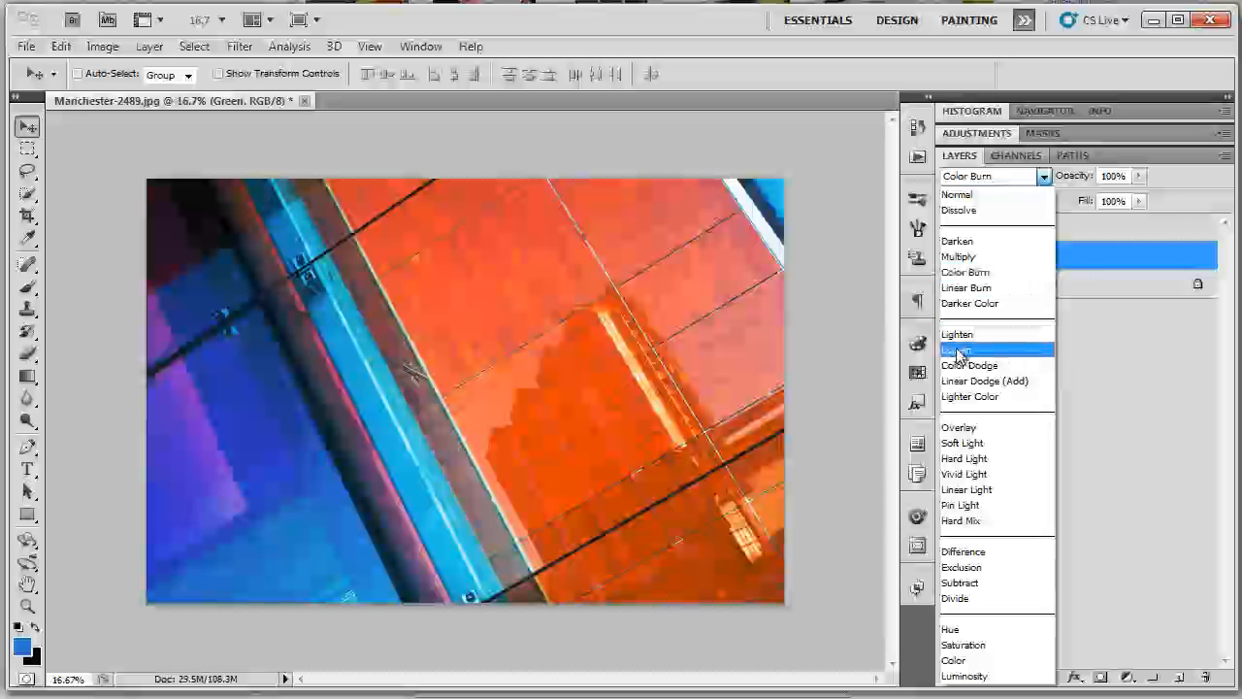
left_click(959, 351)
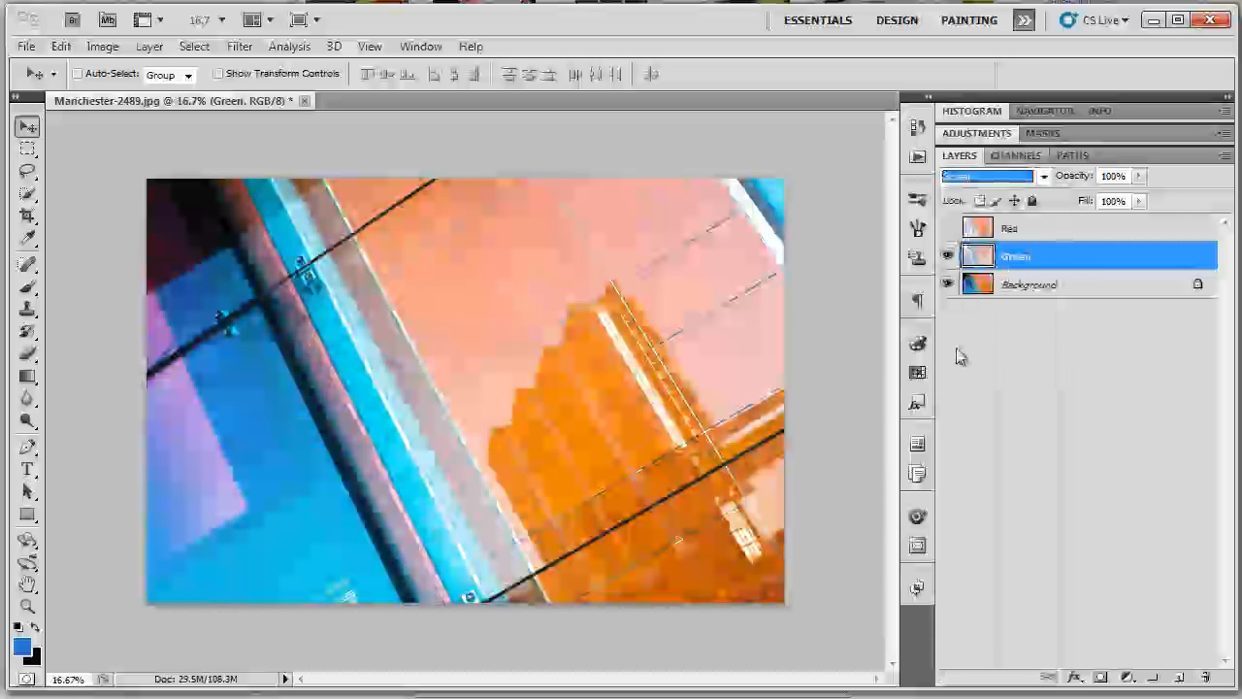
Compare the image with and without the Green layer, and view the Green layer on its own
left_click(948, 256)
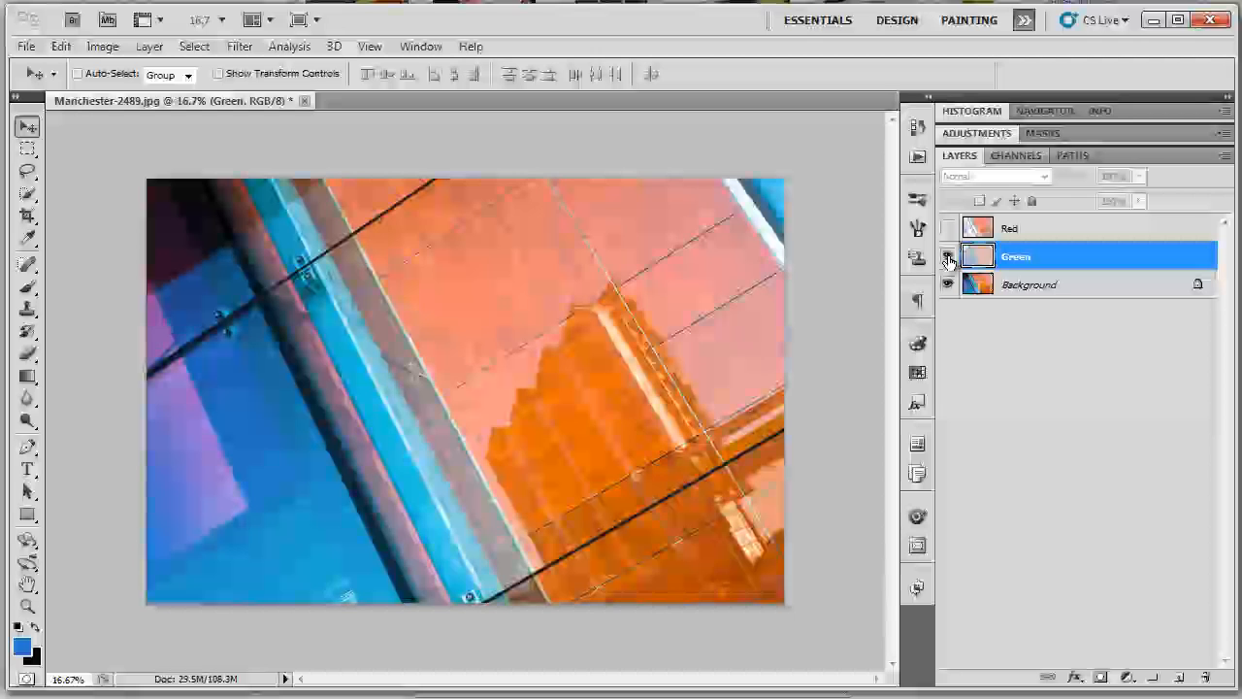
left_click(948, 256)
left_click(946, 284)
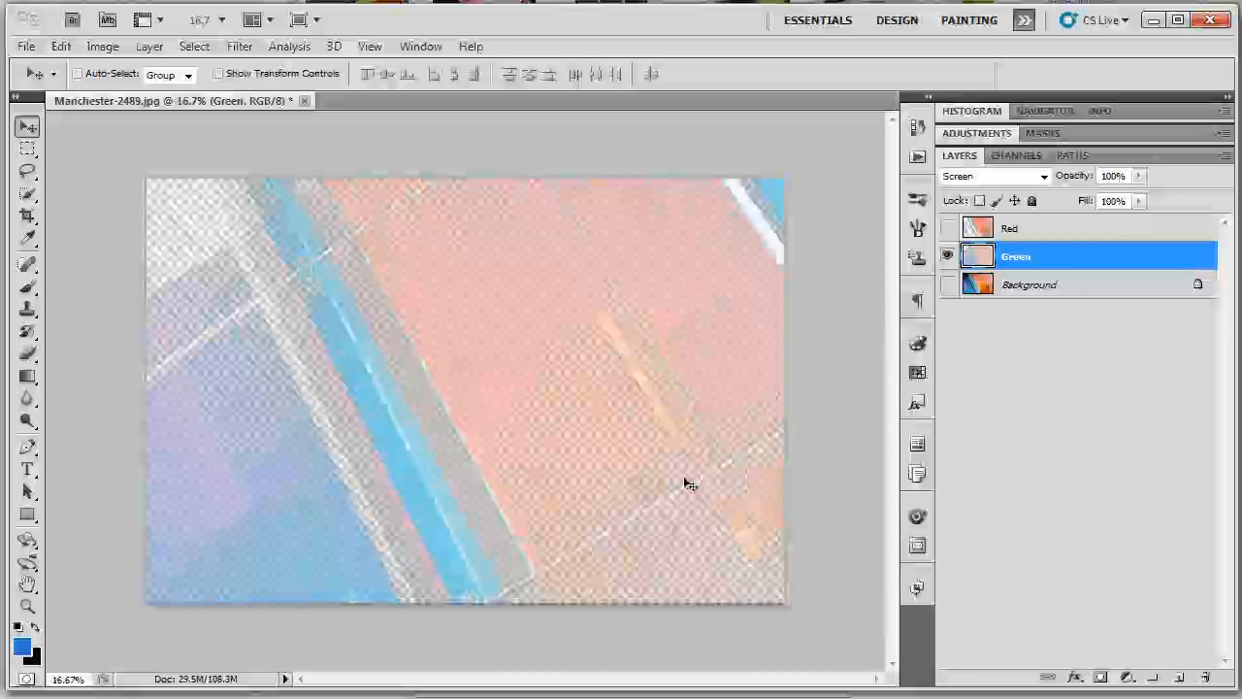
left_click(948, 284)
Hide the Green layer, load the Blue channel as a selection and reactivate the RGB composite
left_click(948, 256)
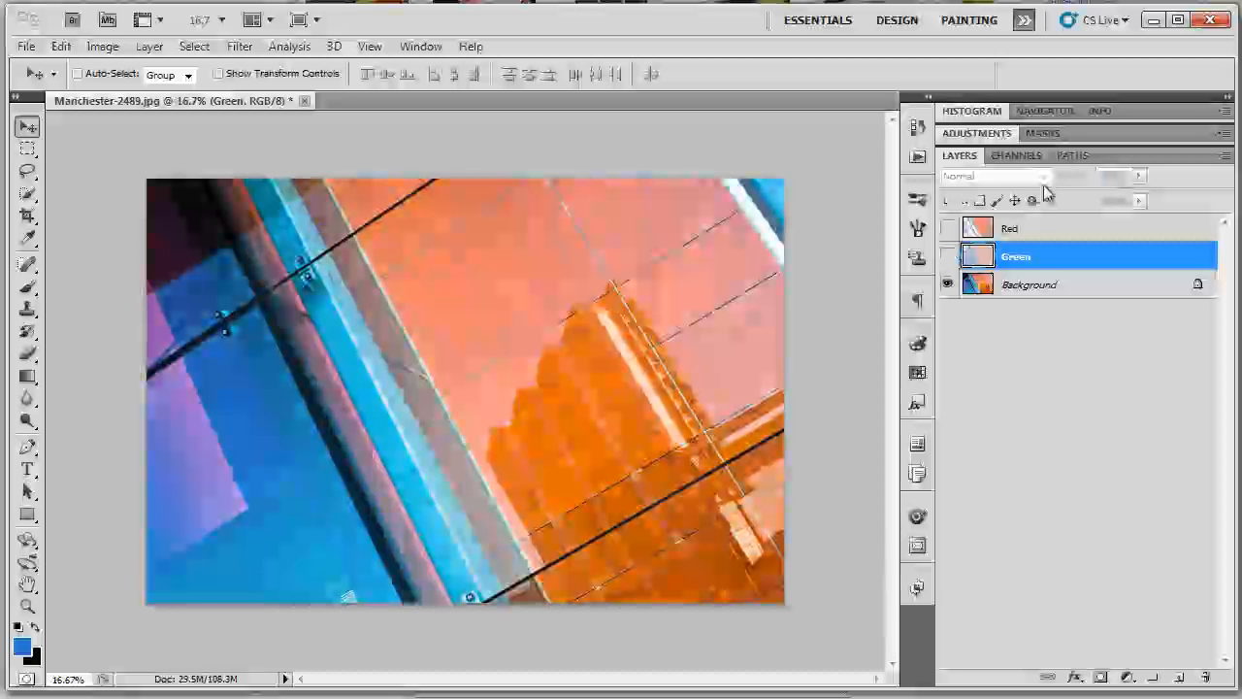
left_click(1014, 157)
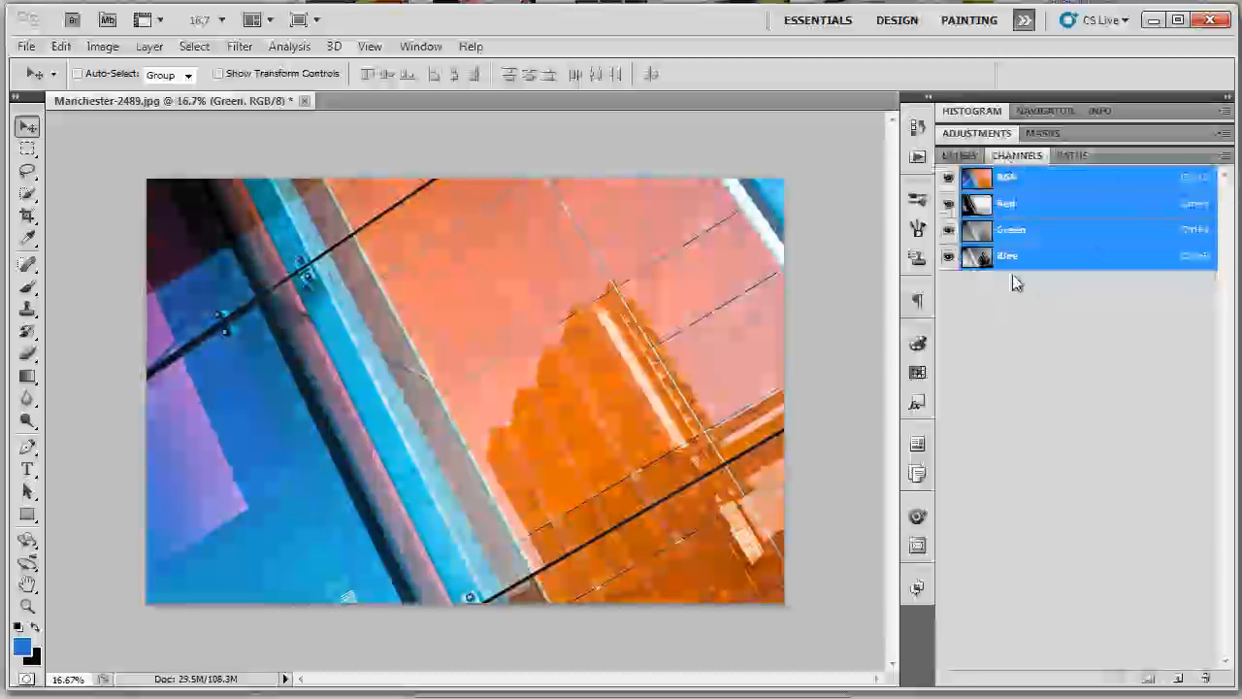
left_click(978, 258)
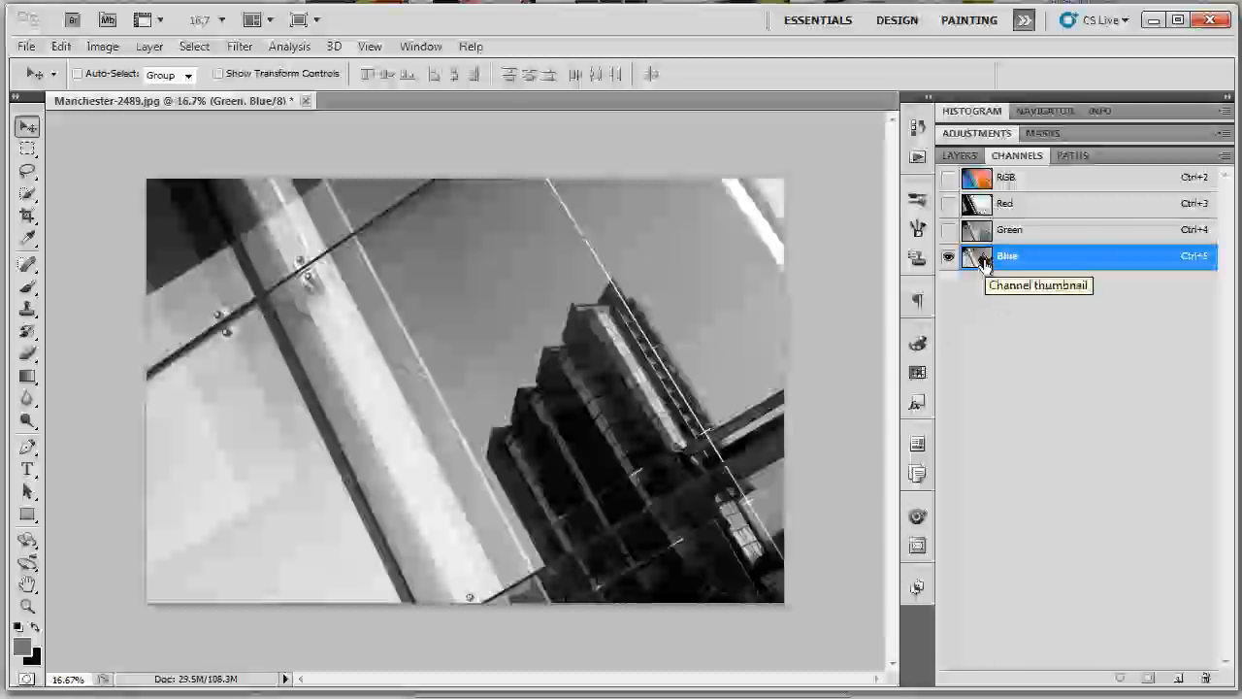
left_click(1069, 259, "ctrl")
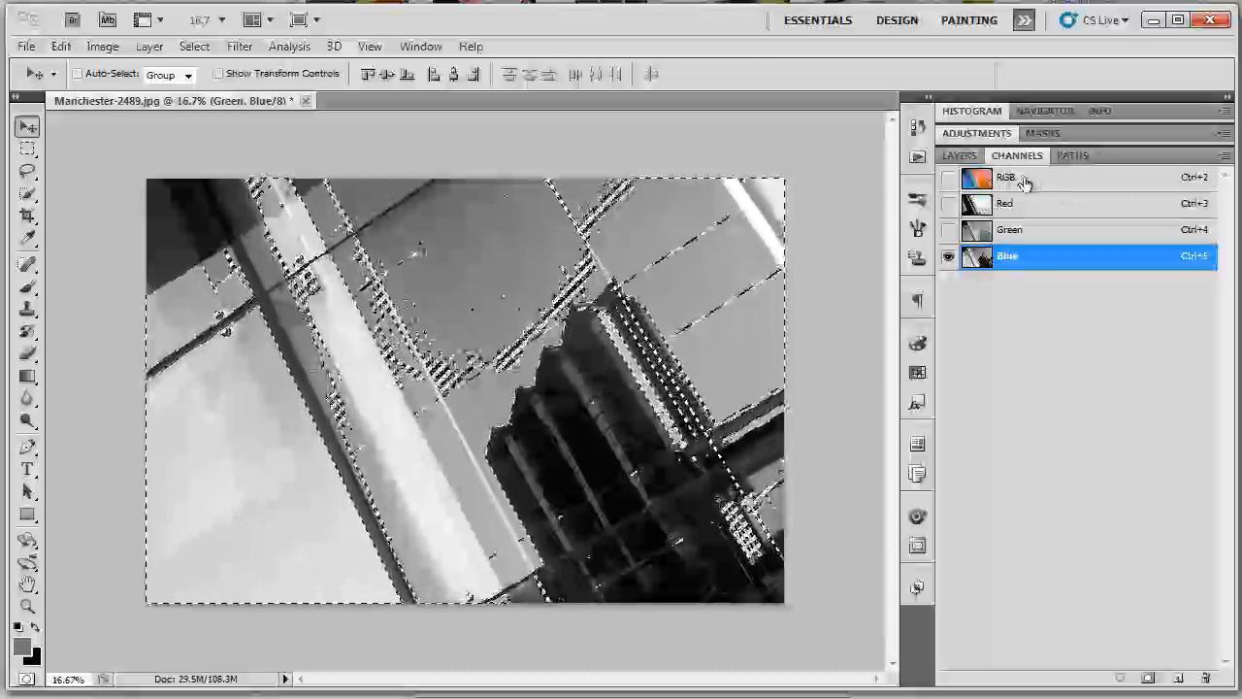
left_click(978, 175)
Copy the Blue channel selection from the Background to a new layer and name it Blue
left_click(960, 156)
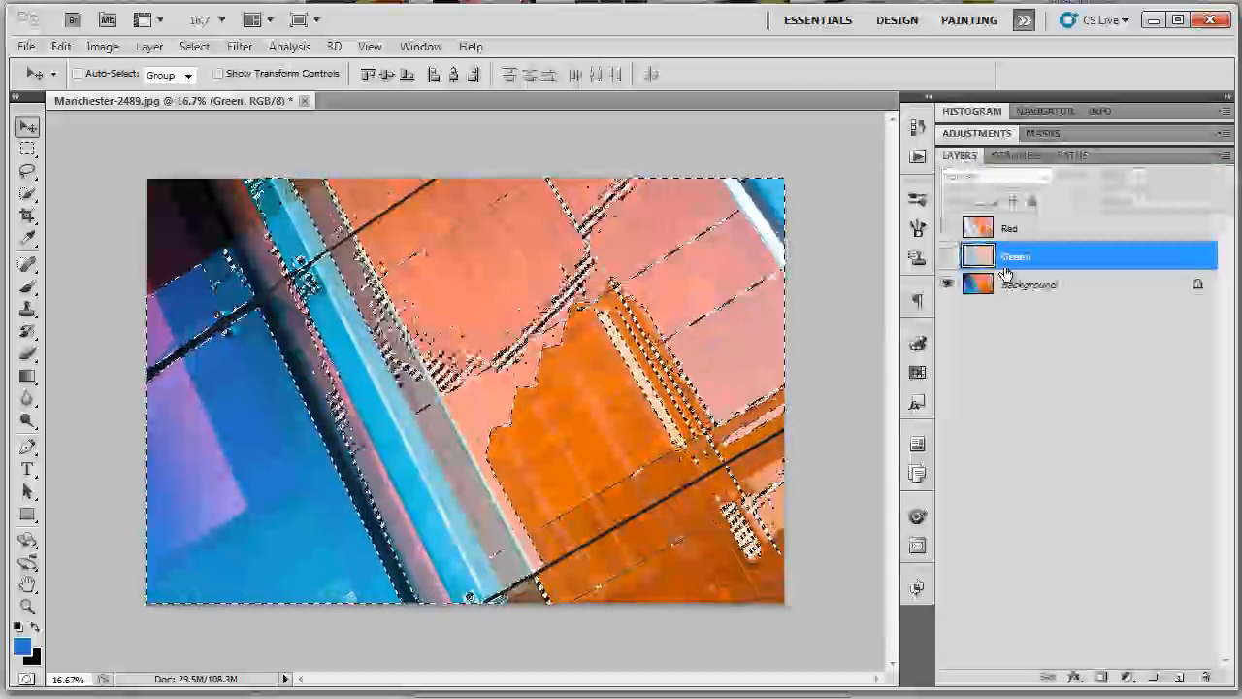
left_click(1031, 289)
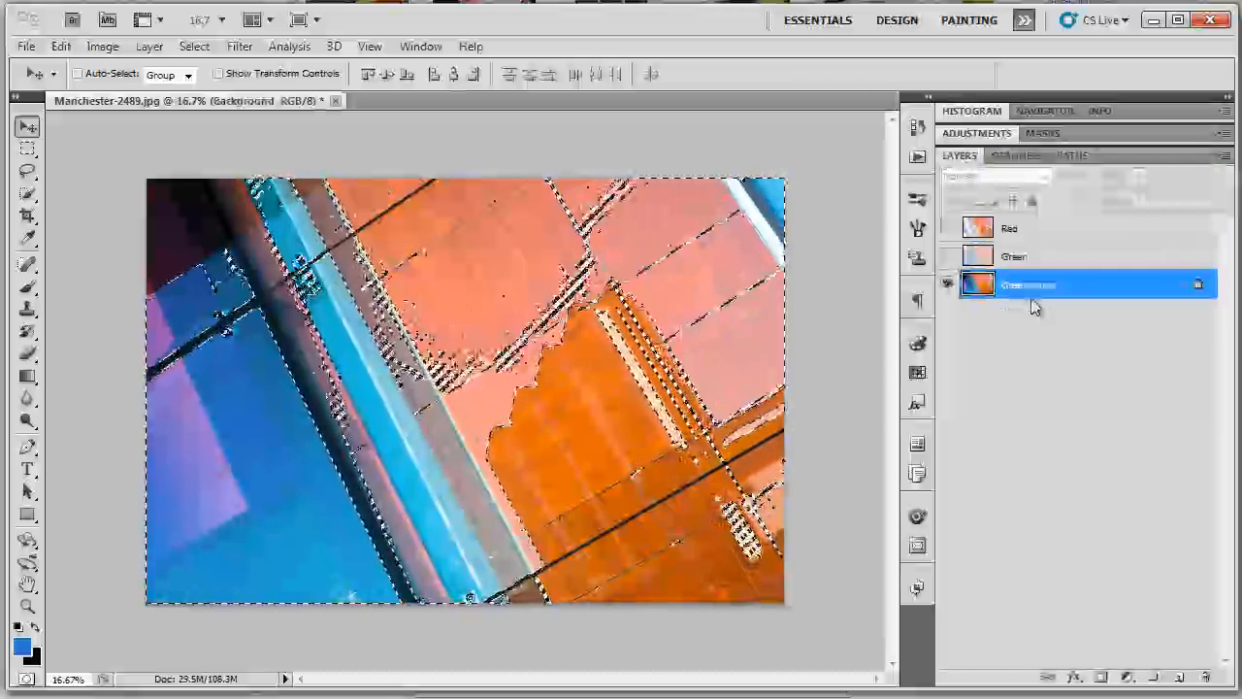
key("ctrl+j")
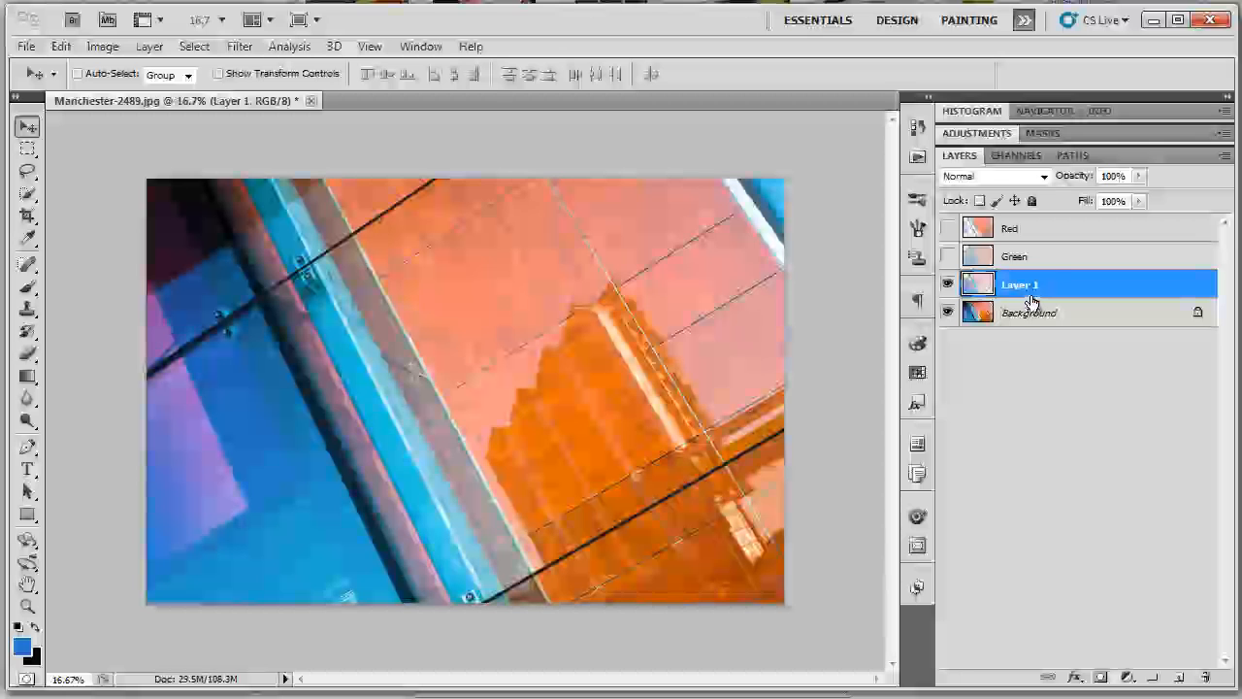
double_click(1020, 285)
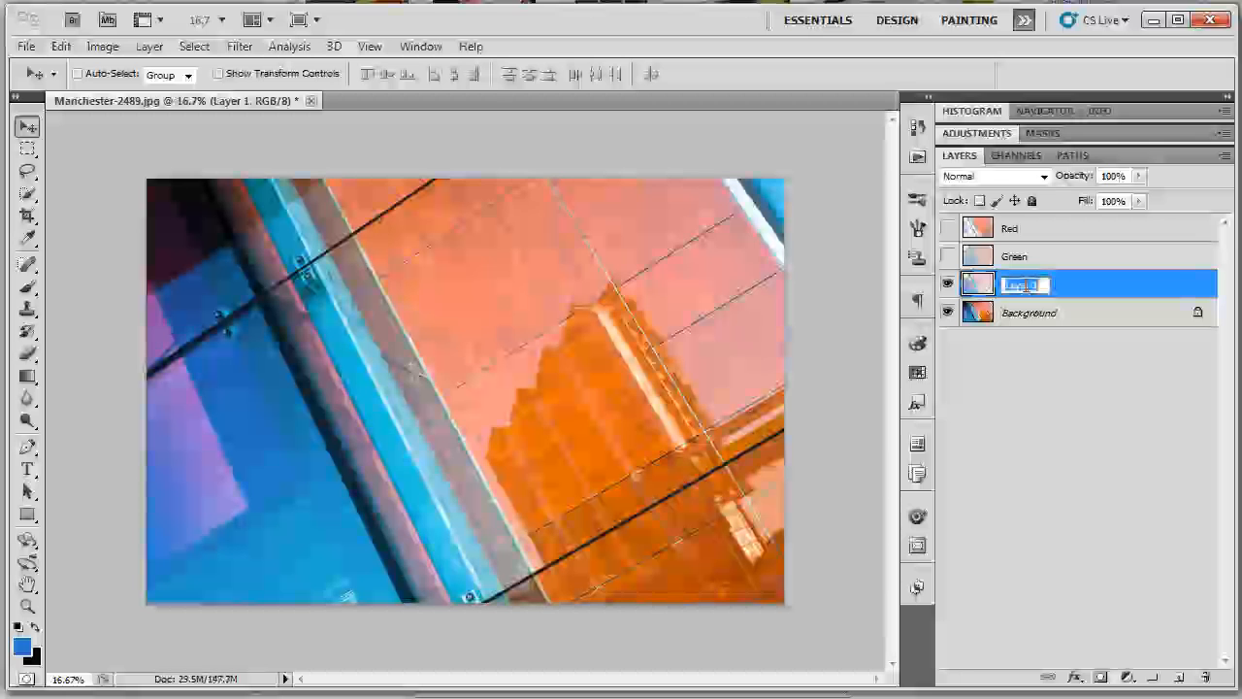
type("Blue")
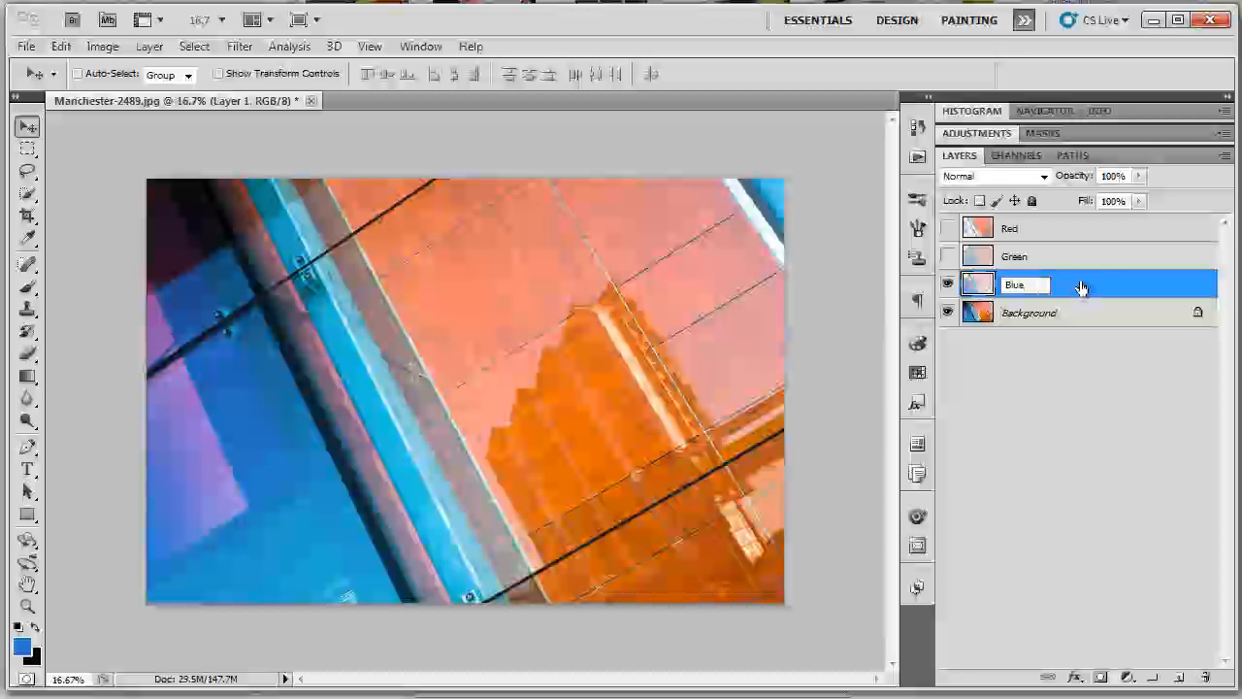
key("Return")
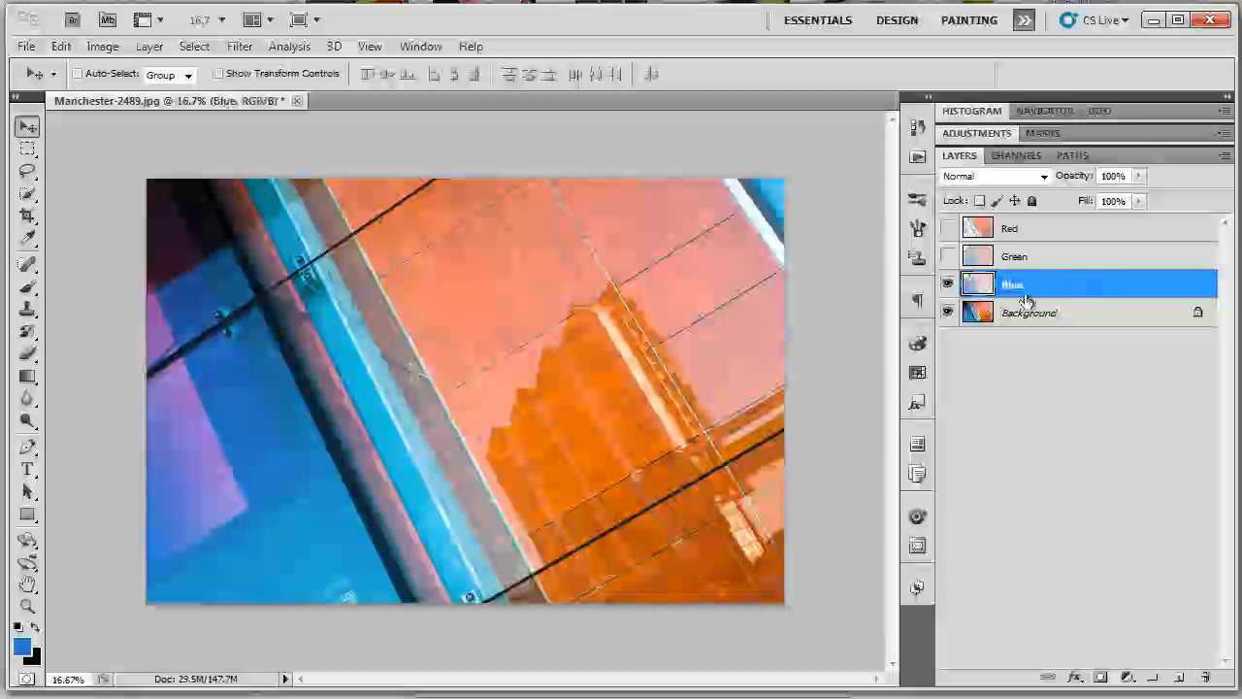
View the Blue layer alone and combined with the Green and Red layers, then show all layers over the Background
left_click(947, 312)
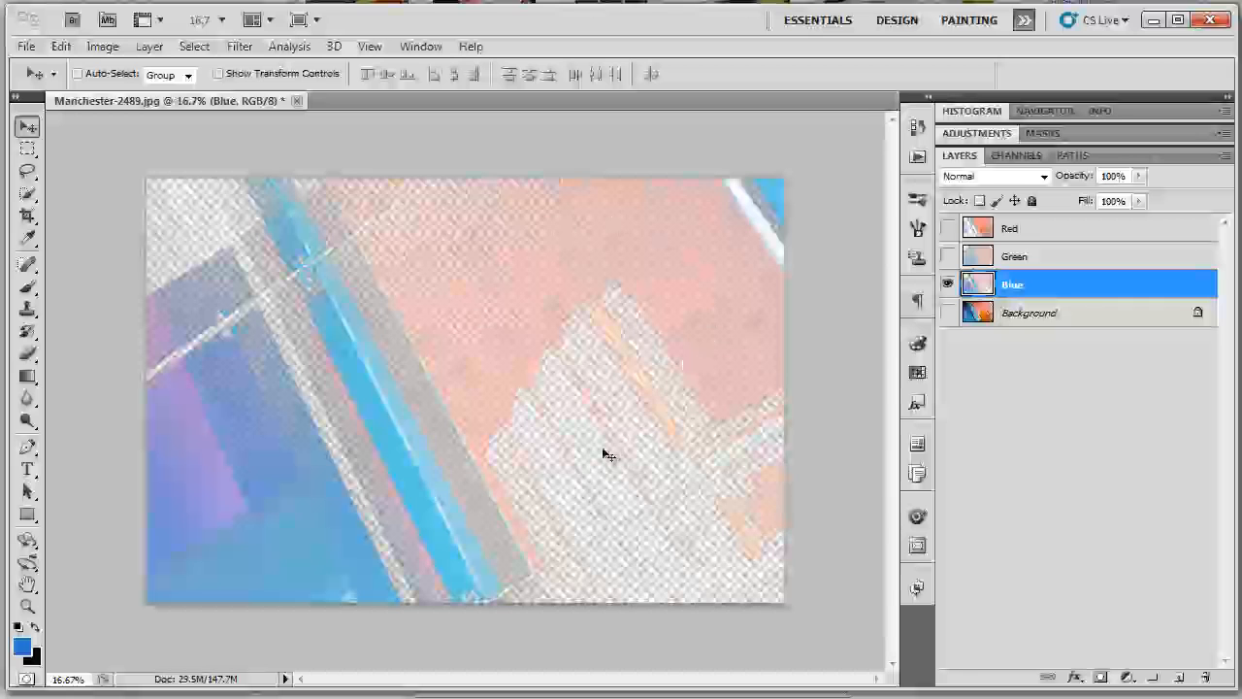
left_click(947, 256)
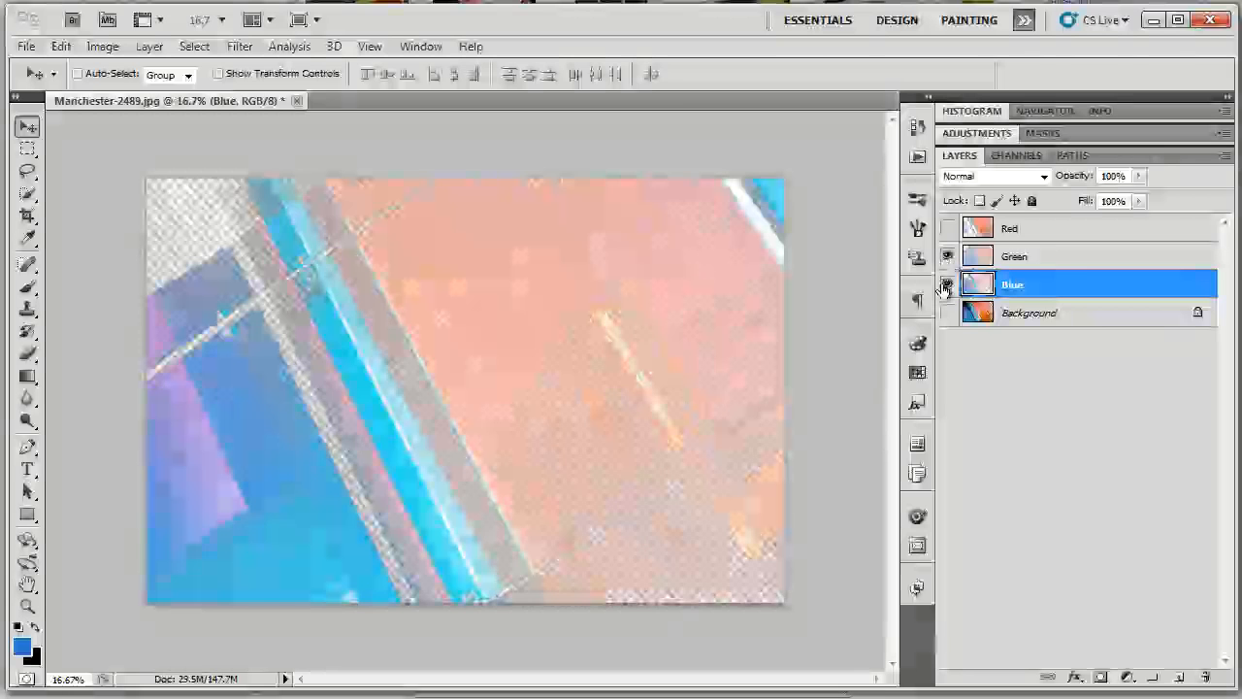
left_click(948, 286)
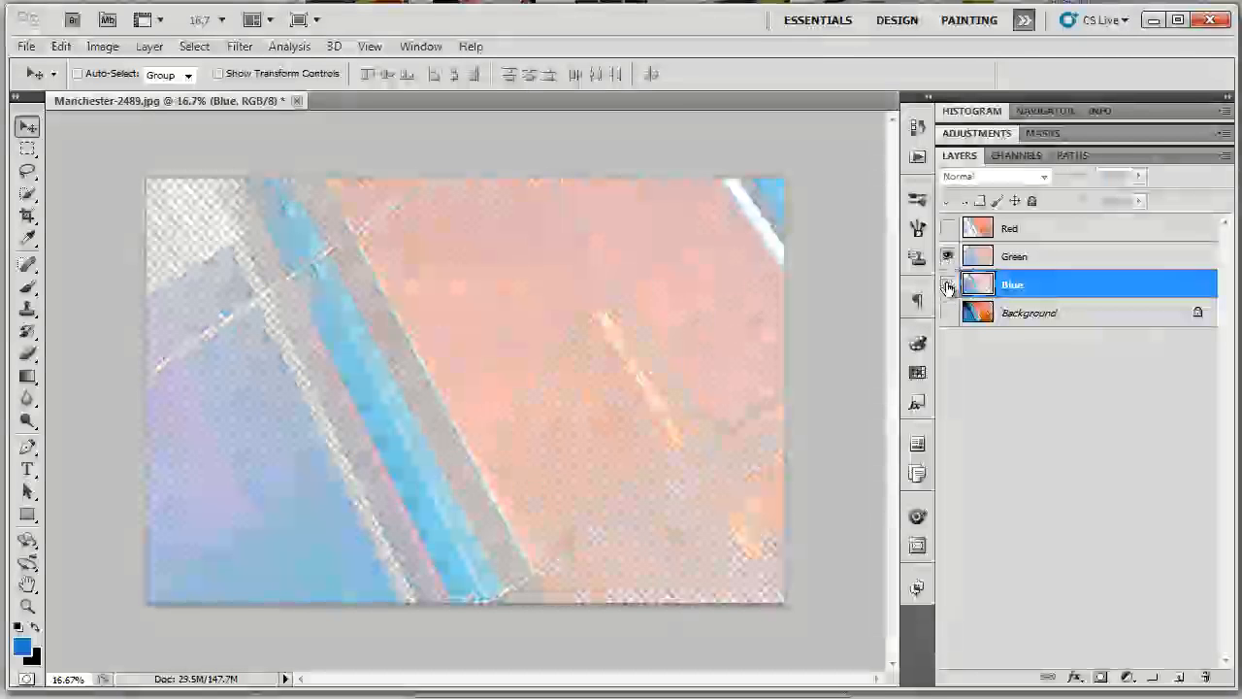
left_click(949, 229)
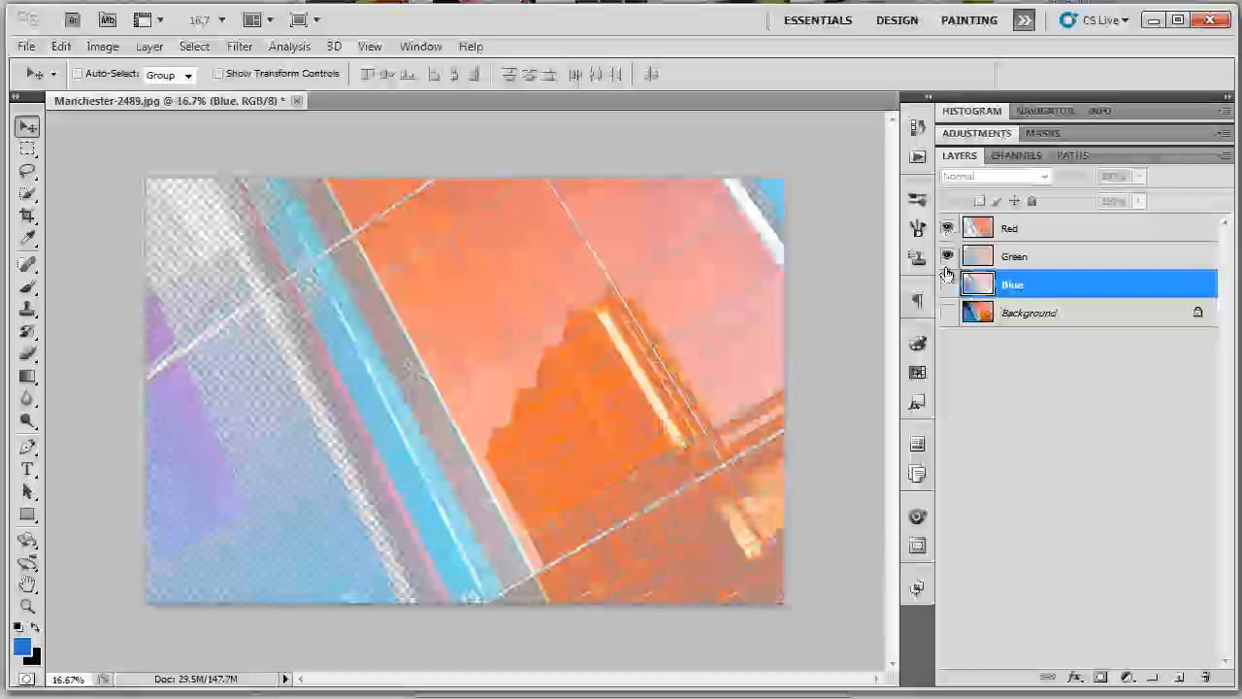
left_click(949, 285)
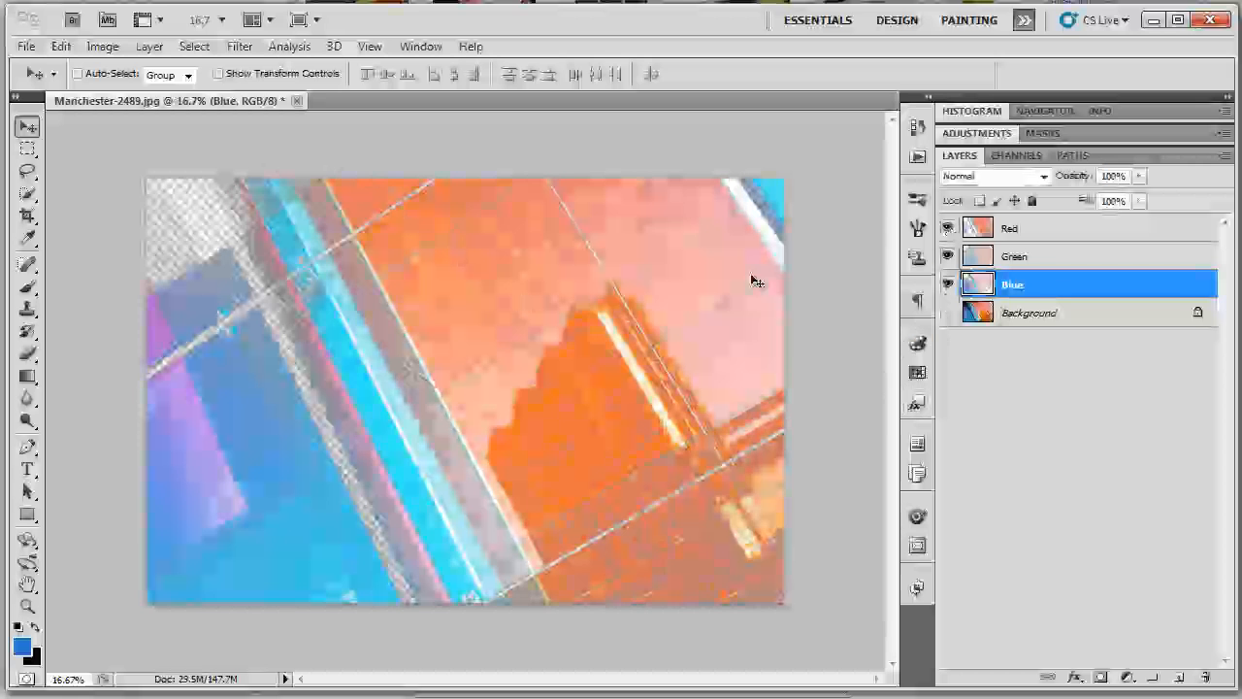
left_click(942, 318)
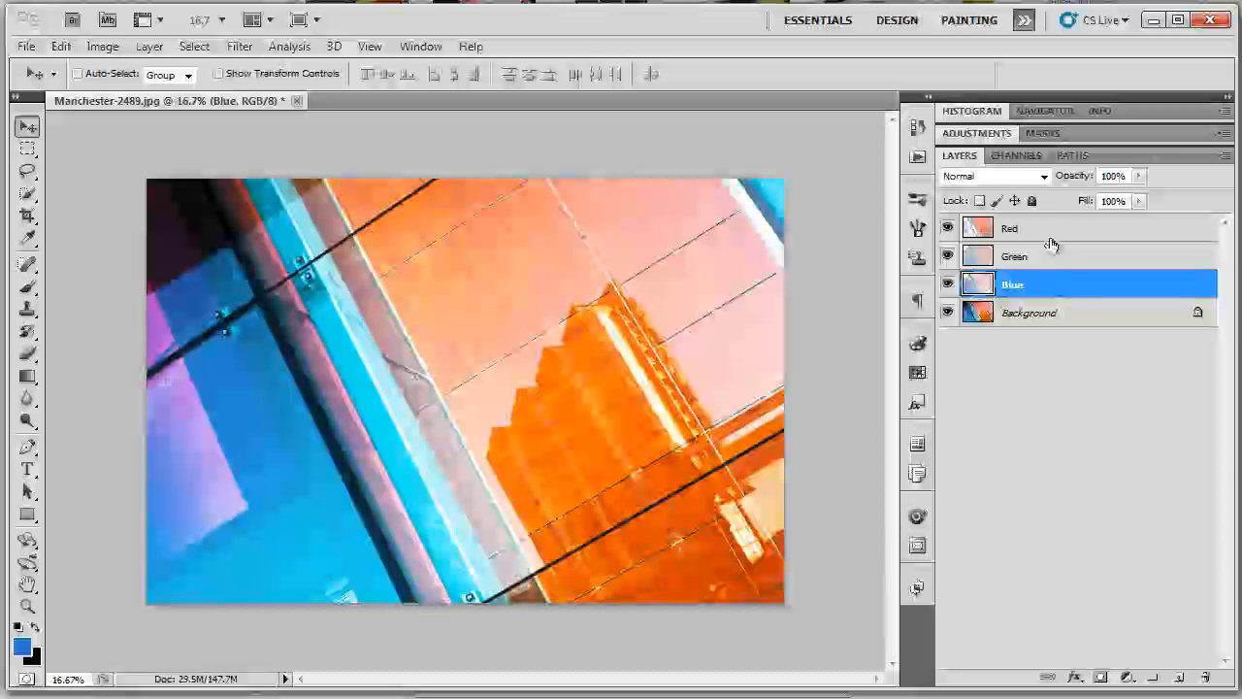
Set the Blue layer's blending mode to Overlay and the Green layer's to Multiply
left_click(1043, 175)
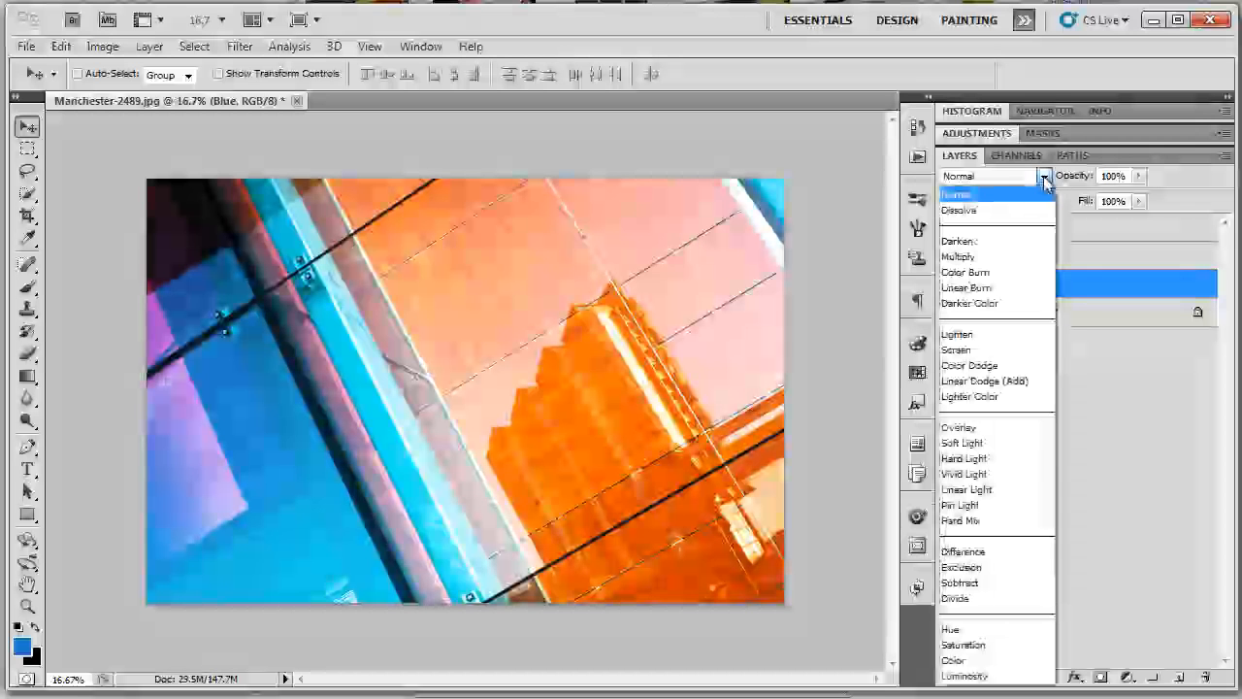
left_click(983, 429)
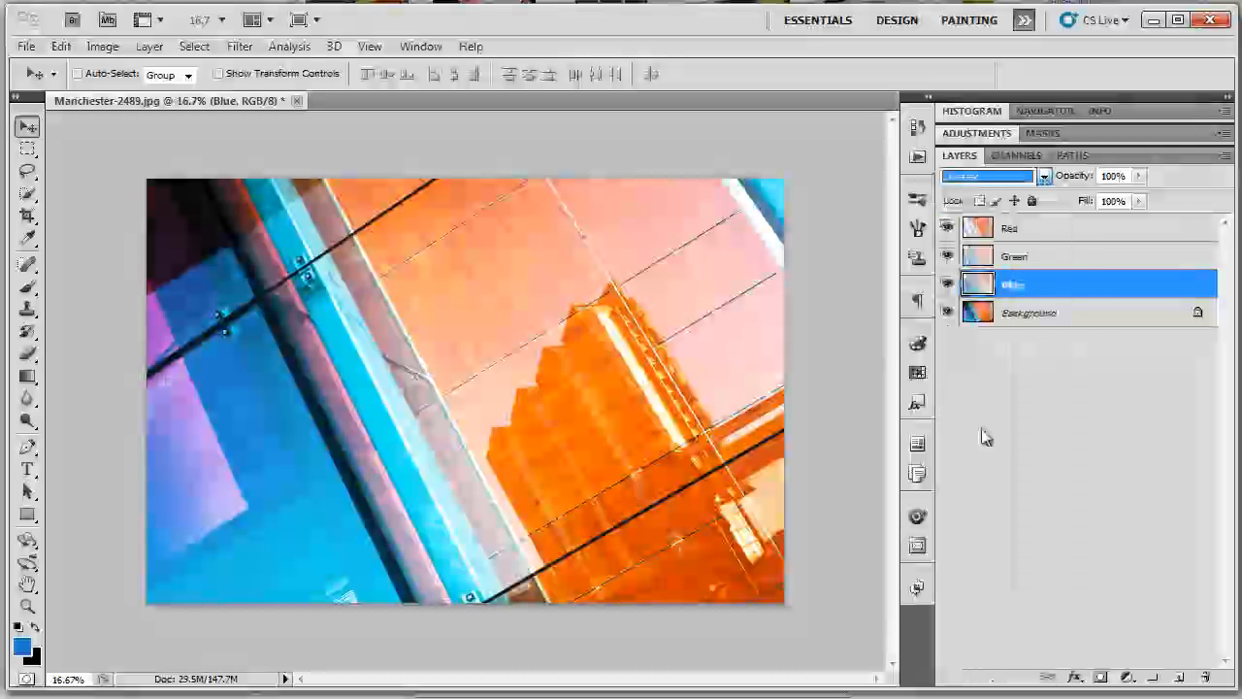
left_click(1041, 258)
left_click(1043, 176)
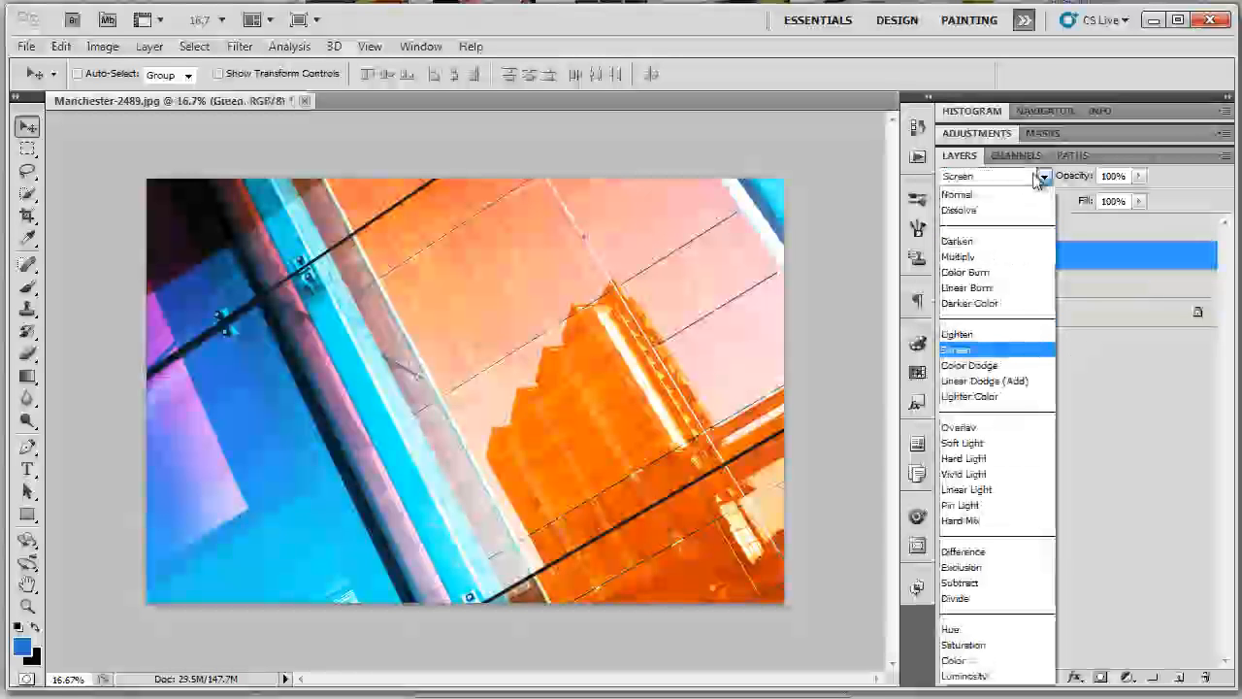
left_click(987, 258)
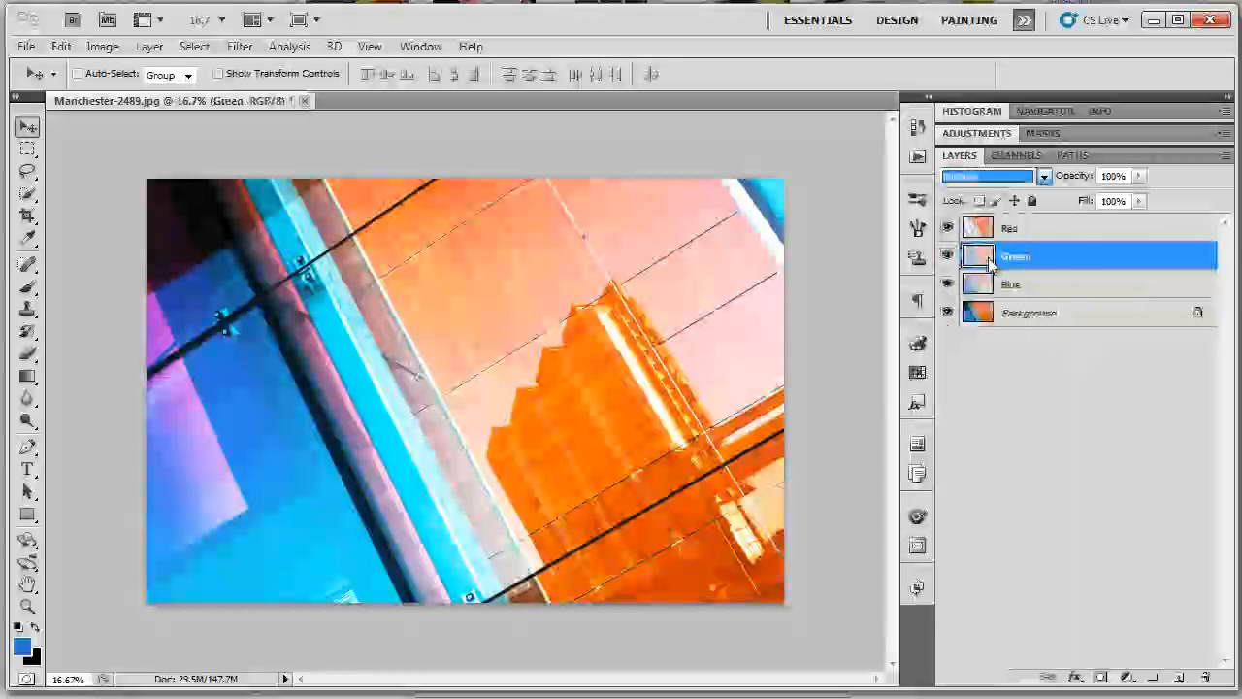
Try Linear Burn and Lighten on the Red layer, set its blending mode to Screen, and try out its opacity adjustment
left_click(1018, 229)
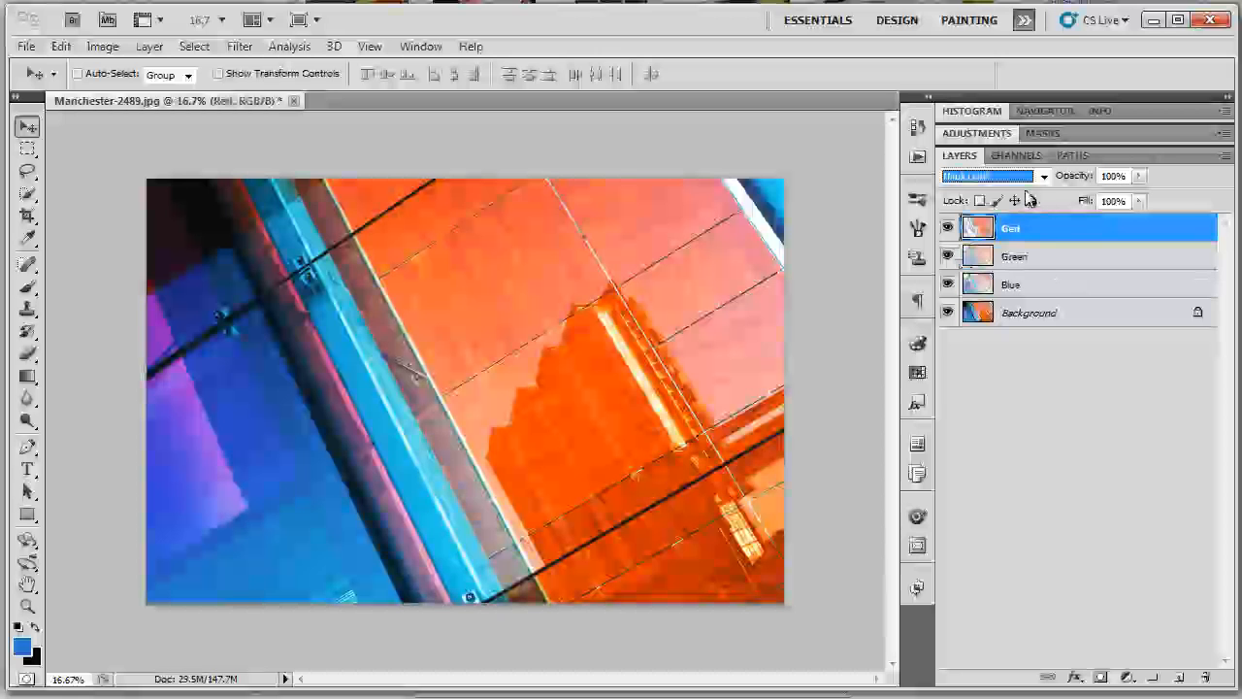
left_click(1043, 175)
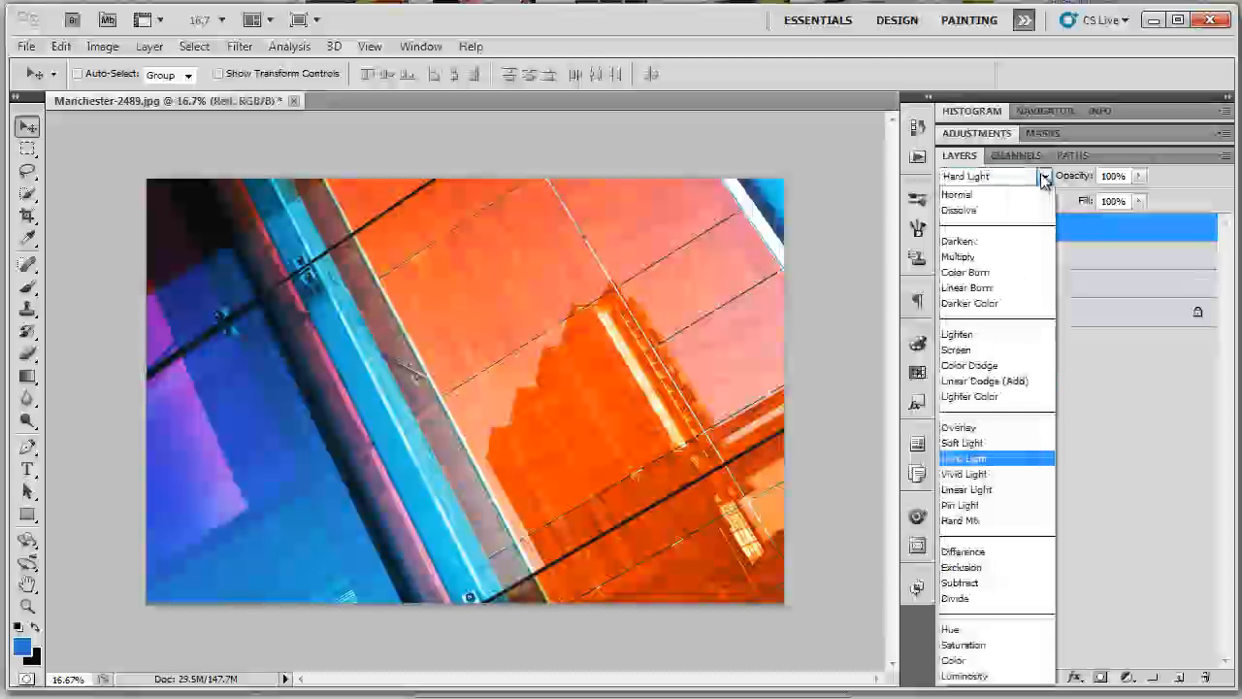
left_click(975, 288)
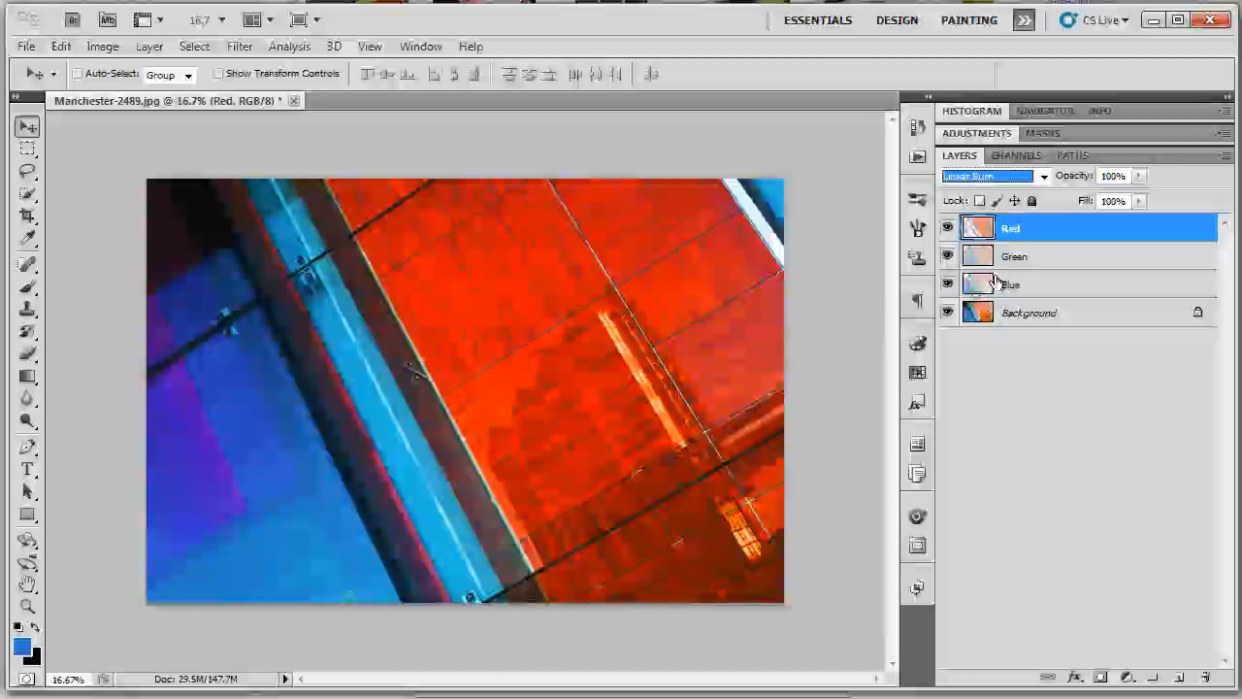
key("Down")
key("Down")
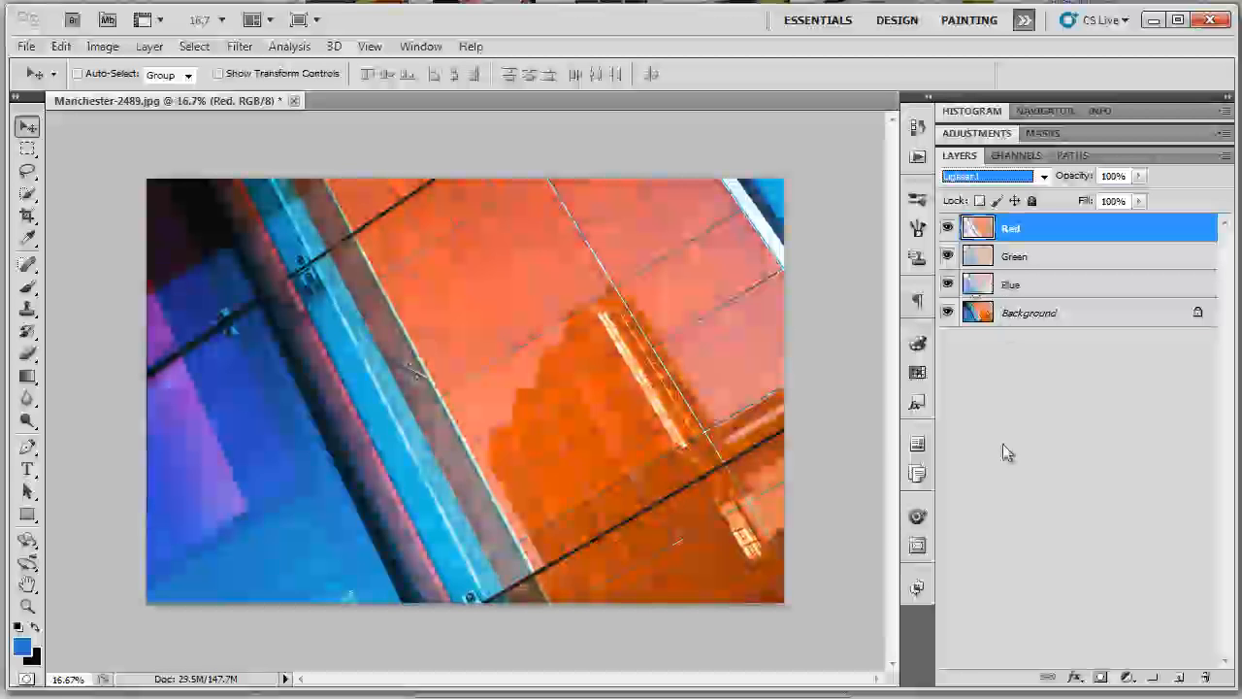
key("Down")
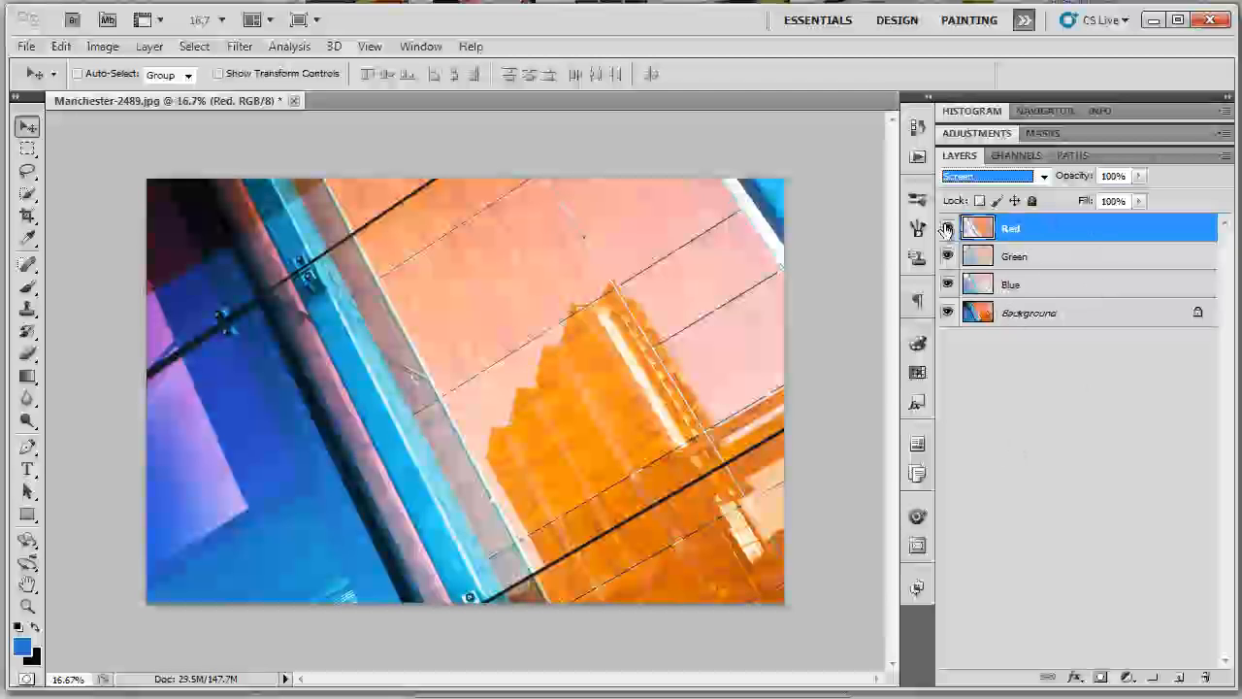
left_click(1139, 176)
mouse_move(1135, 197)
left_mouse_down()
mouse_move(1032, 202)
mouse_move(1117, 206)
left_mouse_up()
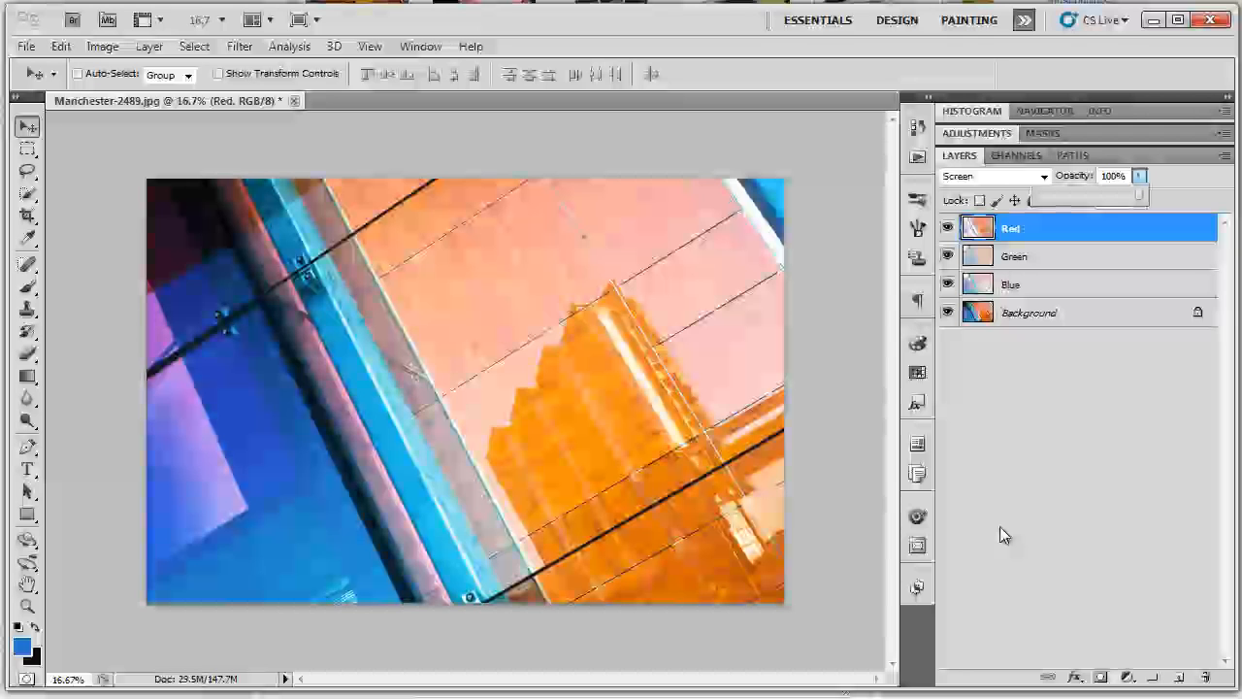
Review the colour channels and hide the Red, Green and Blue layers to view the original Background
left_click(1015, 157)
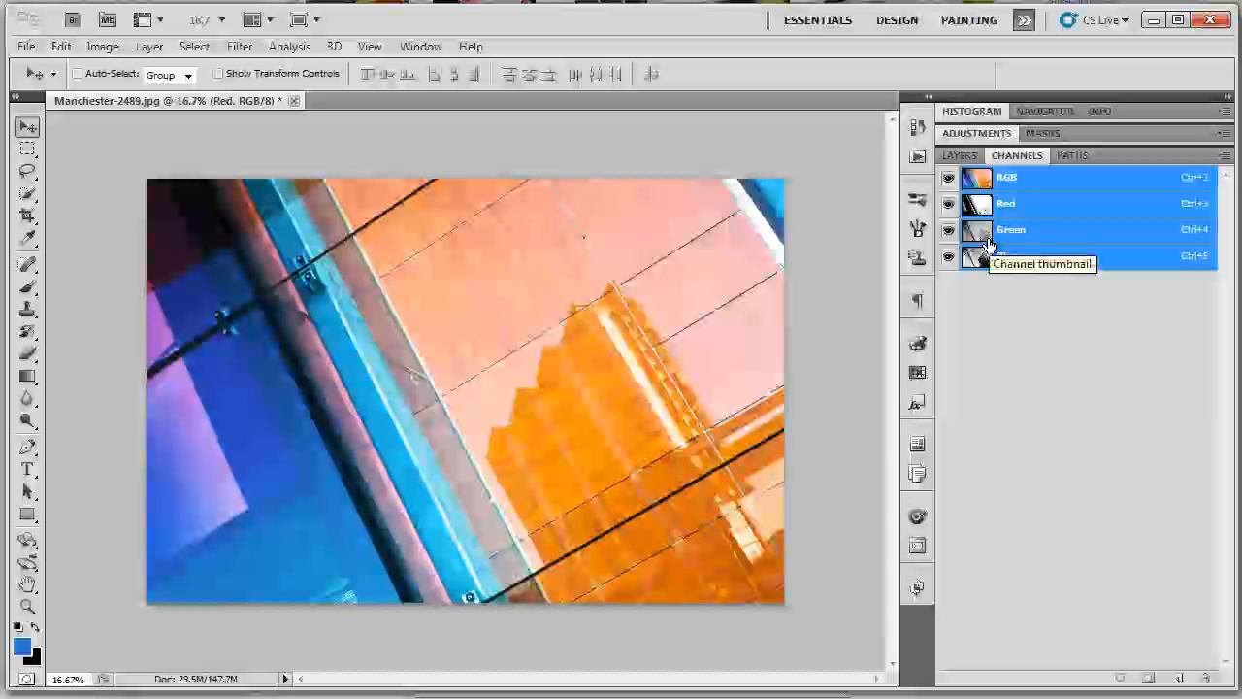
left_click(959, 157)
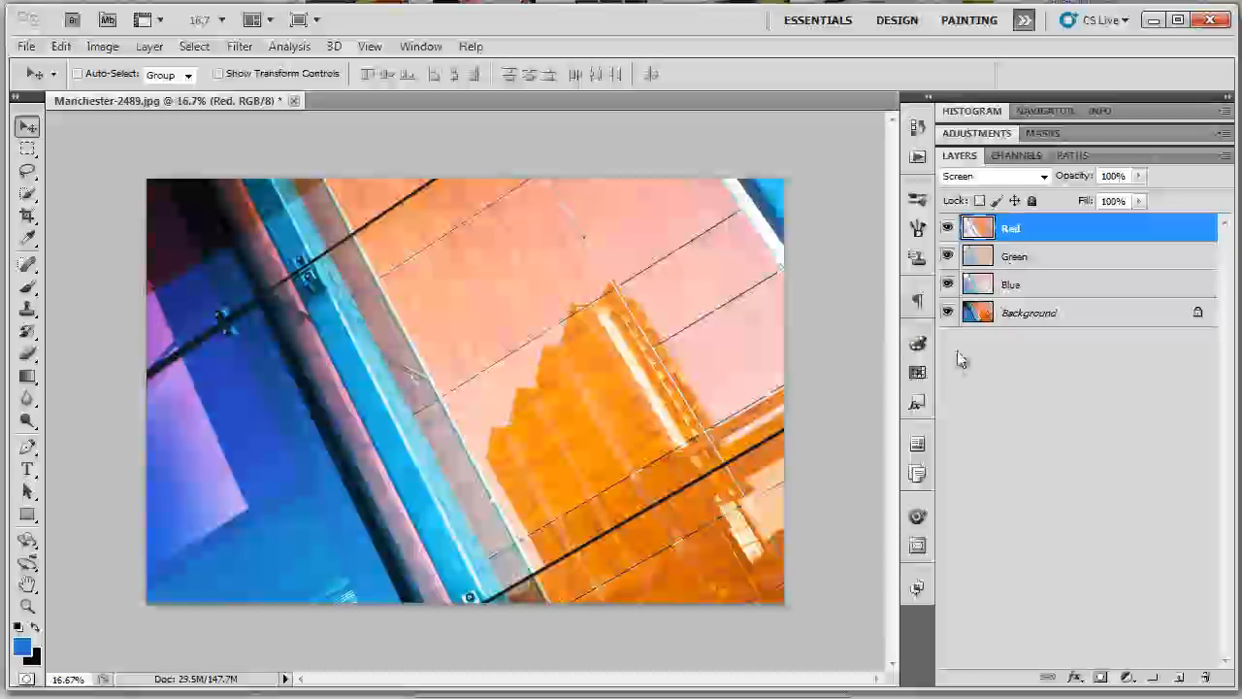
left_click_drag(948, 284, 946, 233)
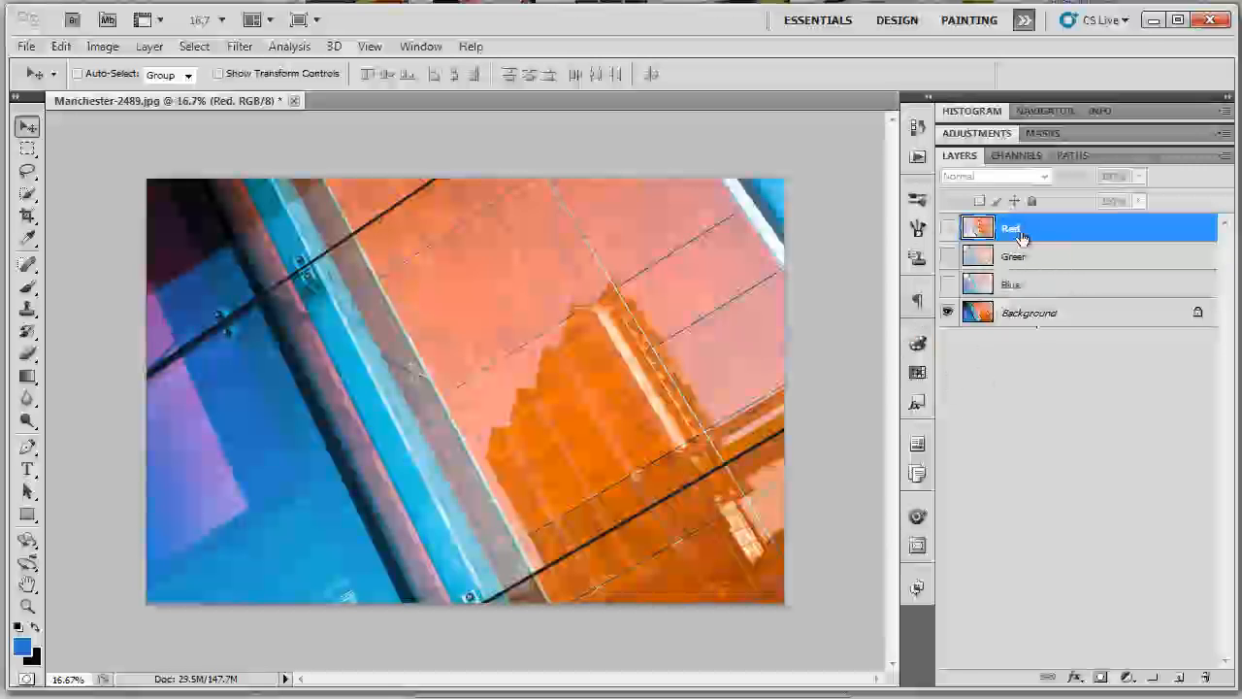
left_click(1016, 155)
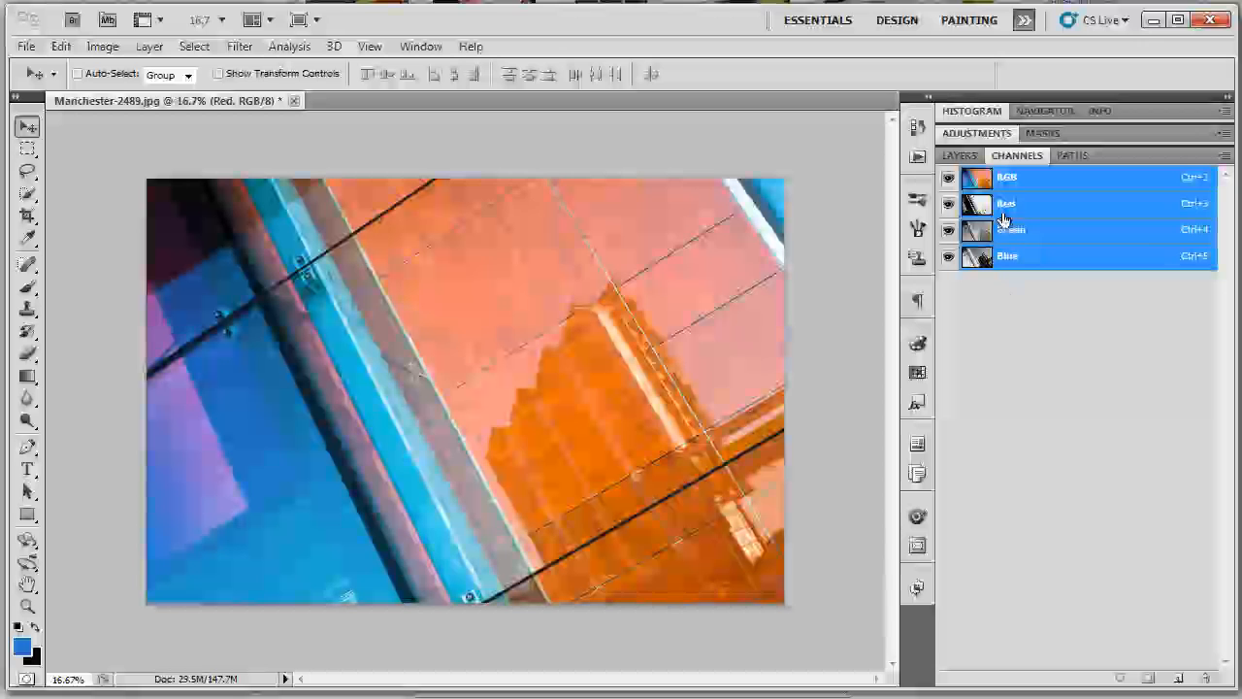
left_click(961, 155)
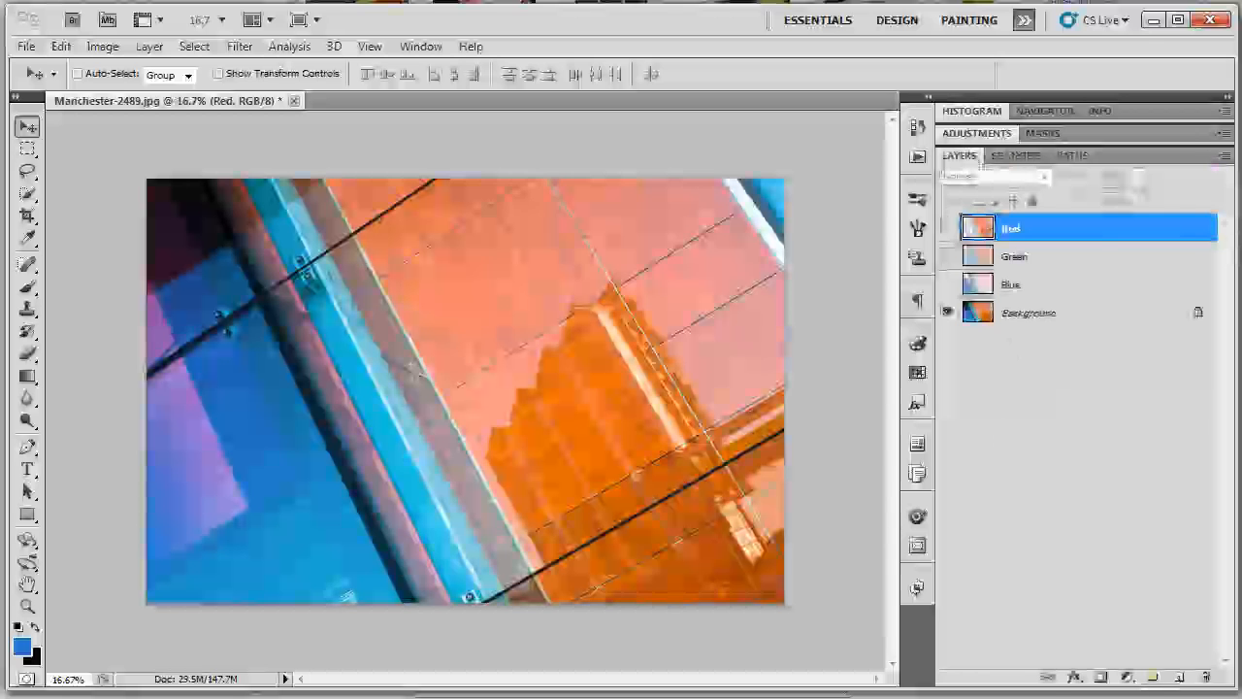